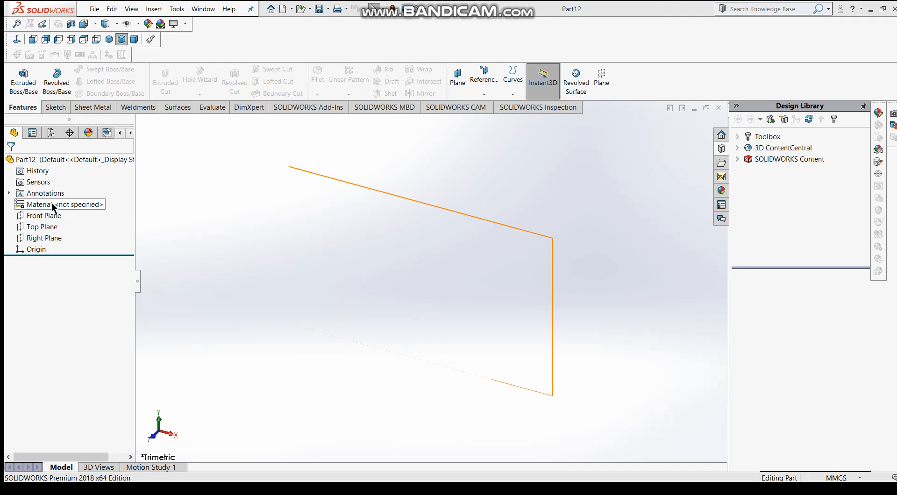
- On the Front Plane, sketch a center rectangle about 118 mm wide, centered on the origin
click(44, 215)
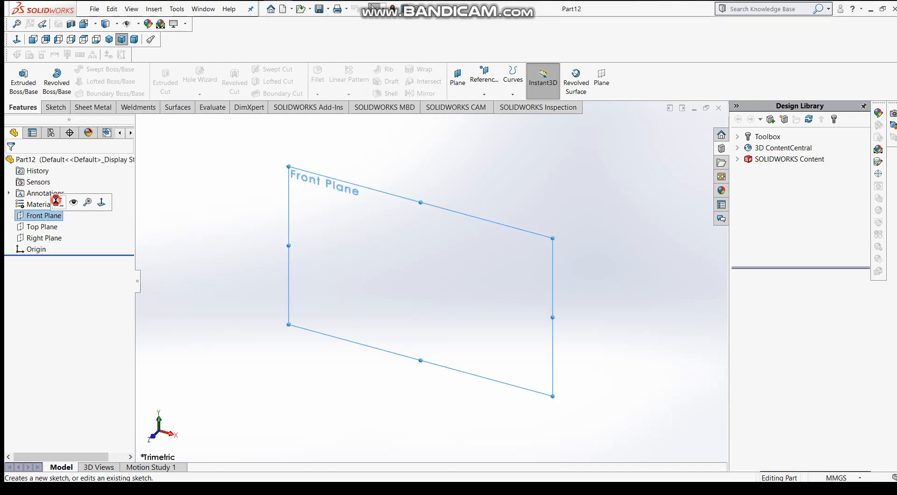
click(58, 201)
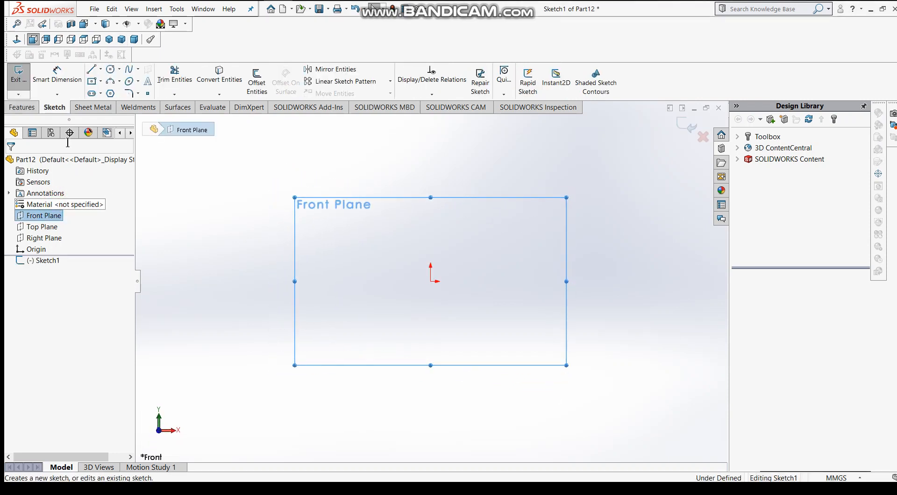
click(92, 81)
click(430, 281)
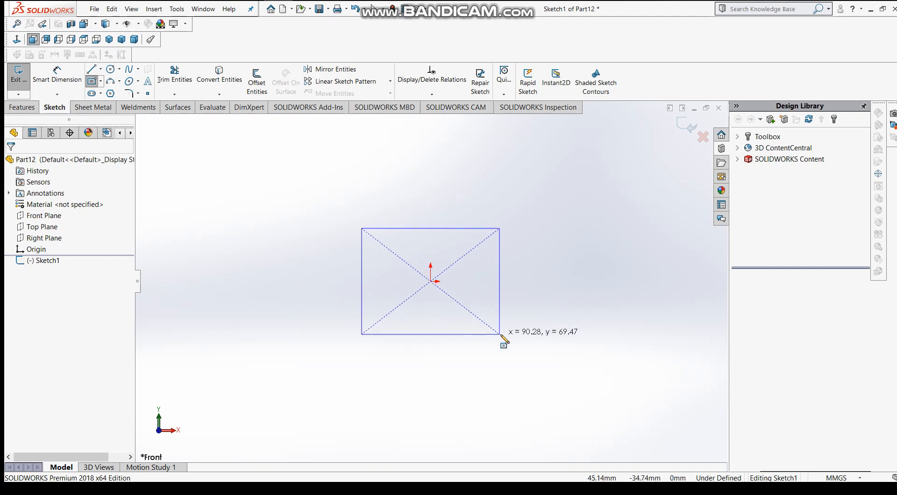
click(521, 346)
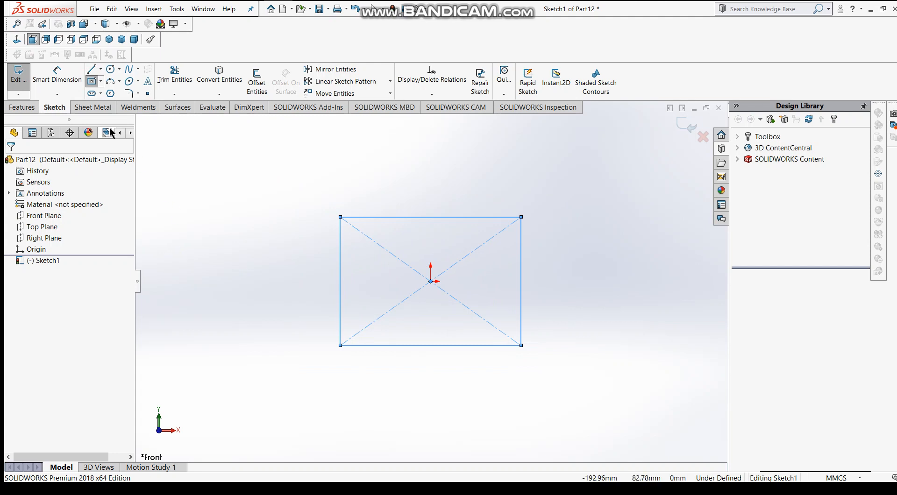
- Dimension the rectangle's width and height to 30 mm each
click(57, 75)
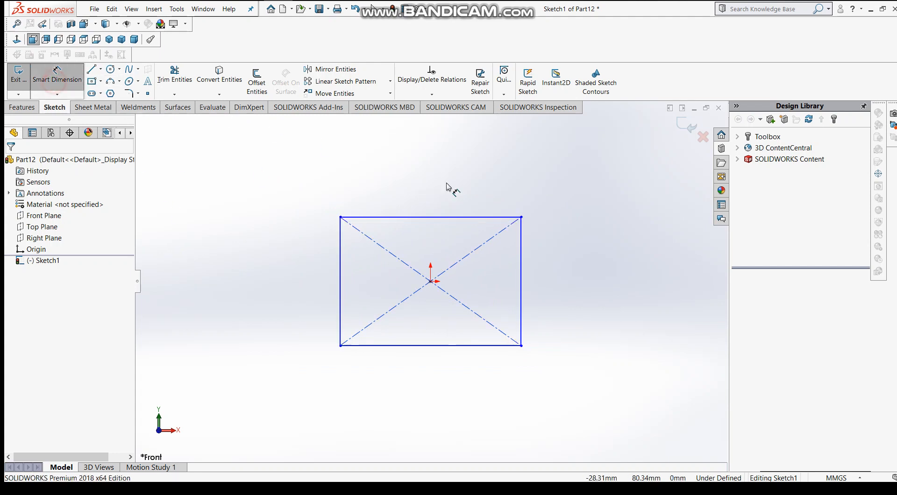
click(474, 217)
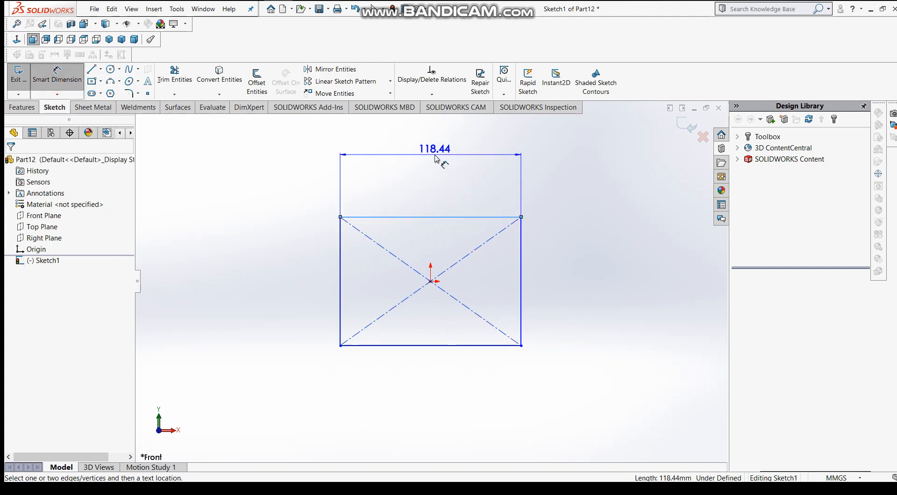
click(436, 155)
text(30)
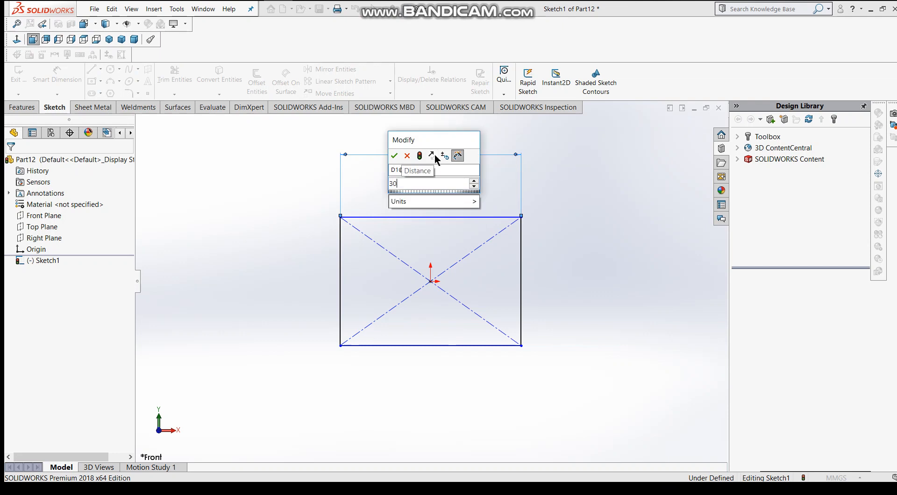
key(Return)
click(341, 280)
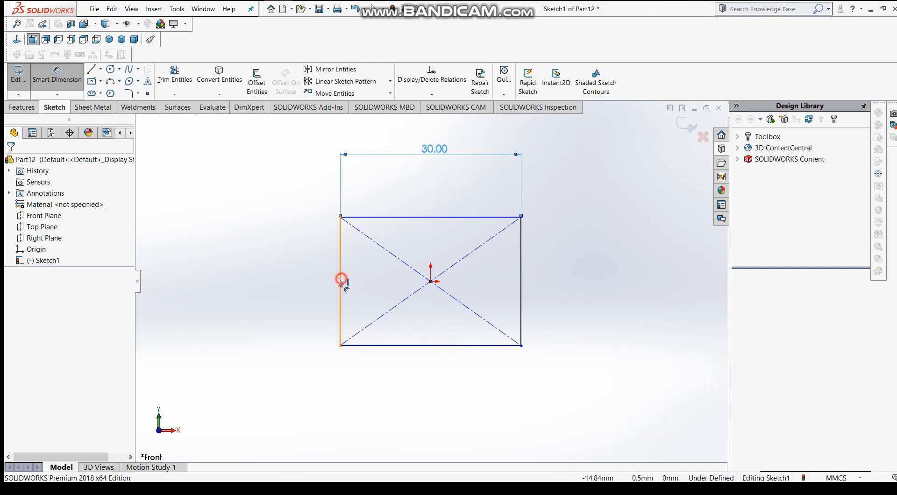
click(268, 283)
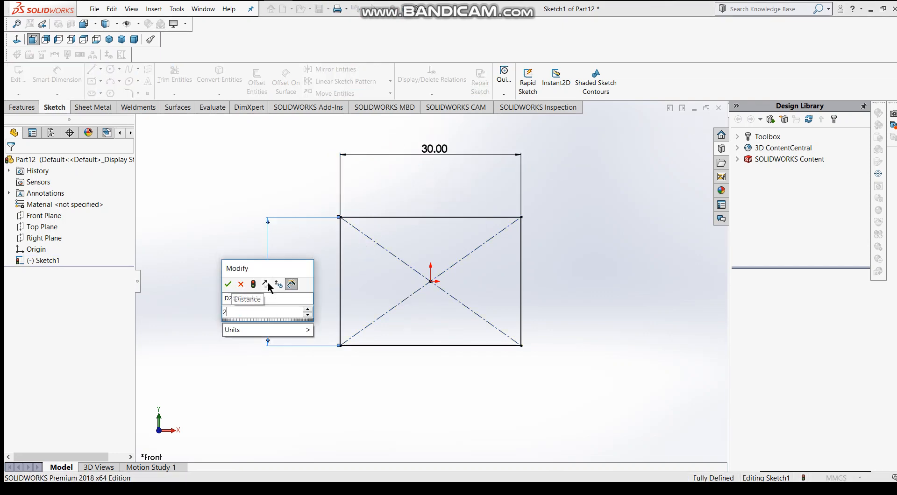
text(2)
key(BackSpace)
text(30)
key(Return)
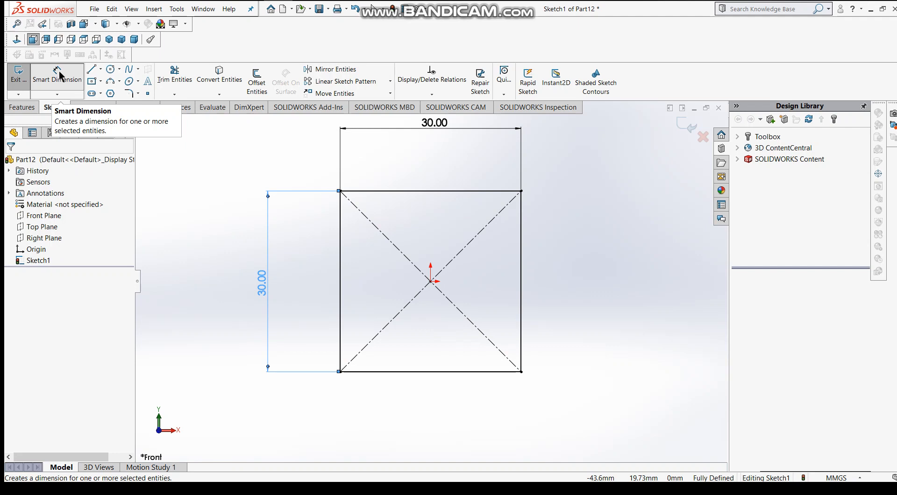
- Sketch two three-point arcs, one bulging outward from the square's top edge and one bulging inward from its left edge
click(59, 75)
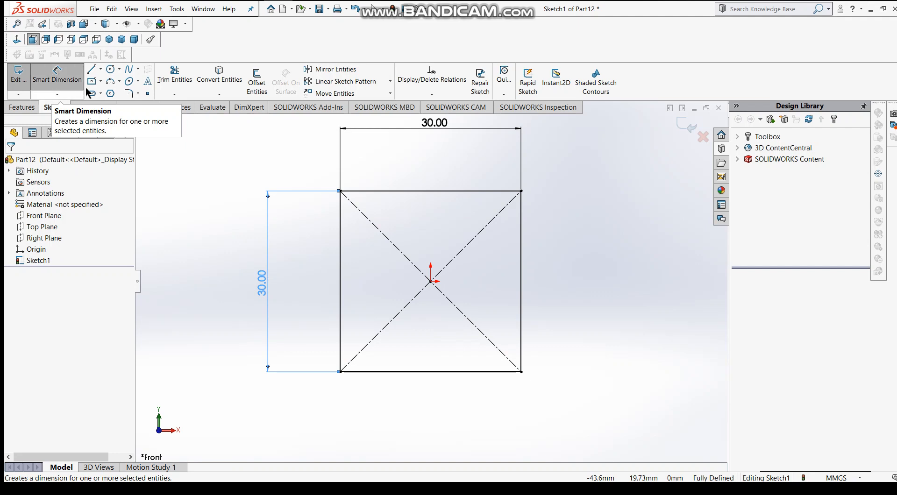
click(110, 83)
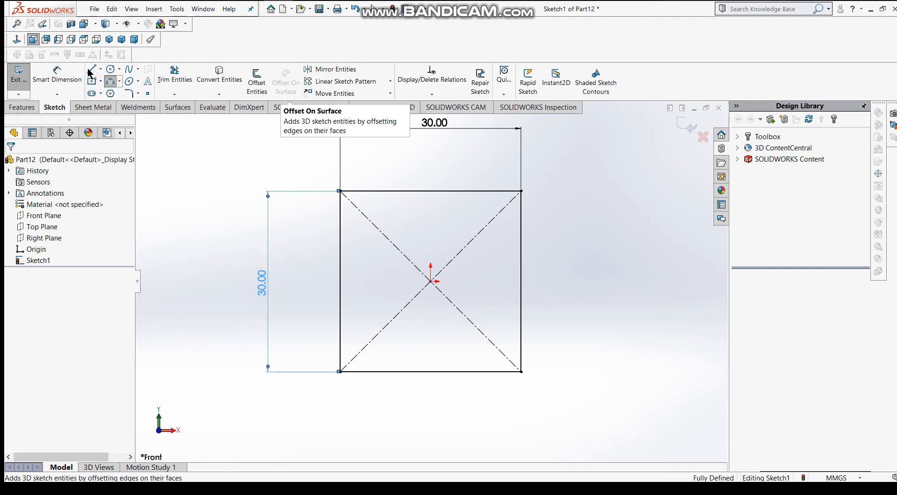
click(396, 191)
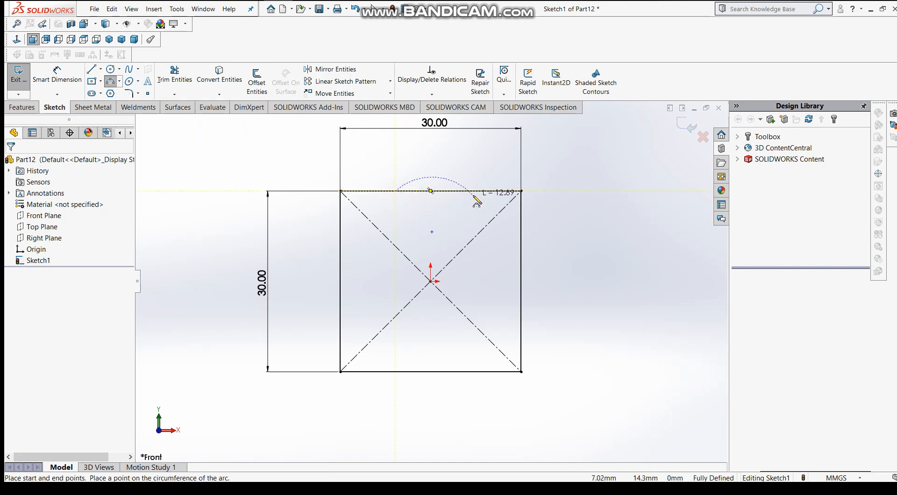
click(473, 192)
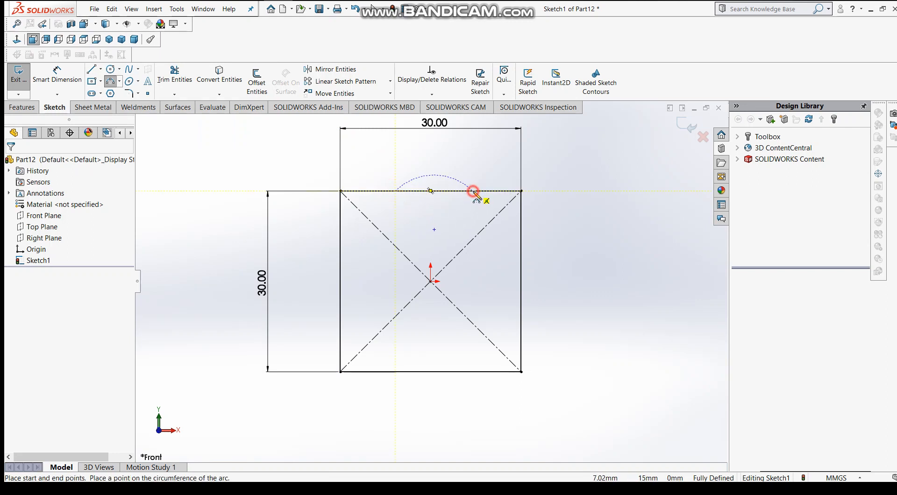
click(434, 159)
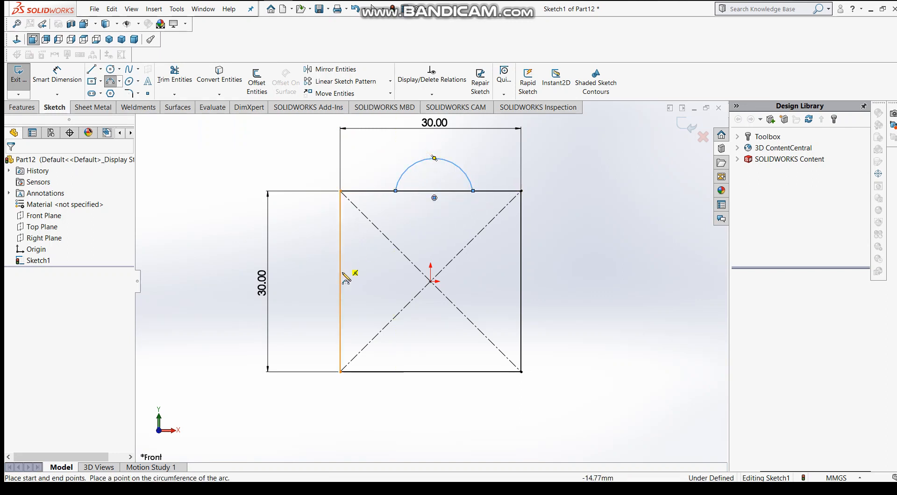
click(341, 248)
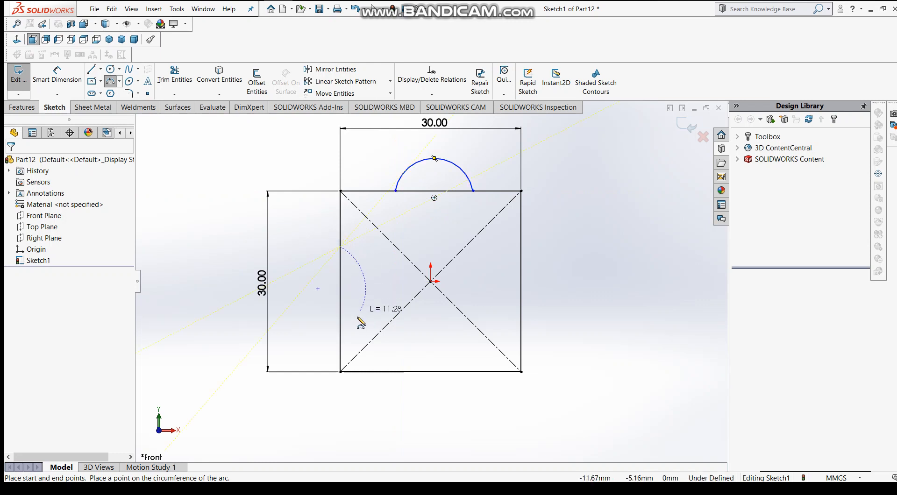
click(341, 325)
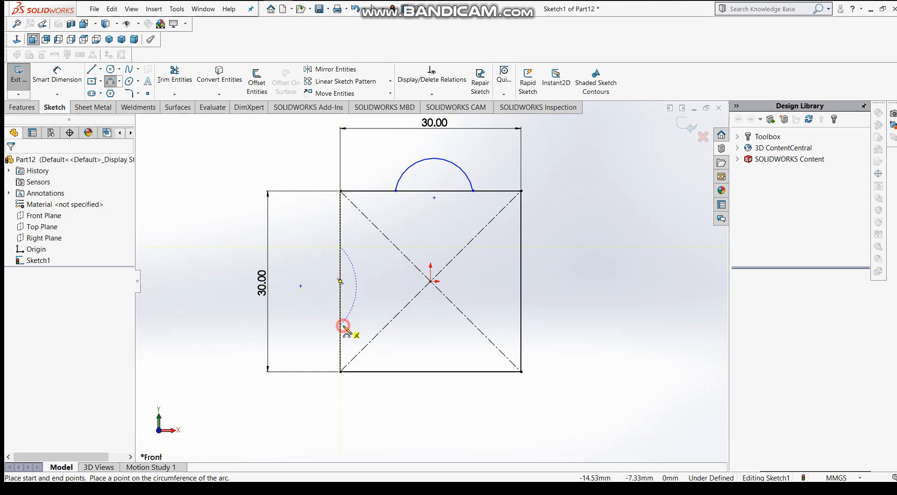
click(370, 290)
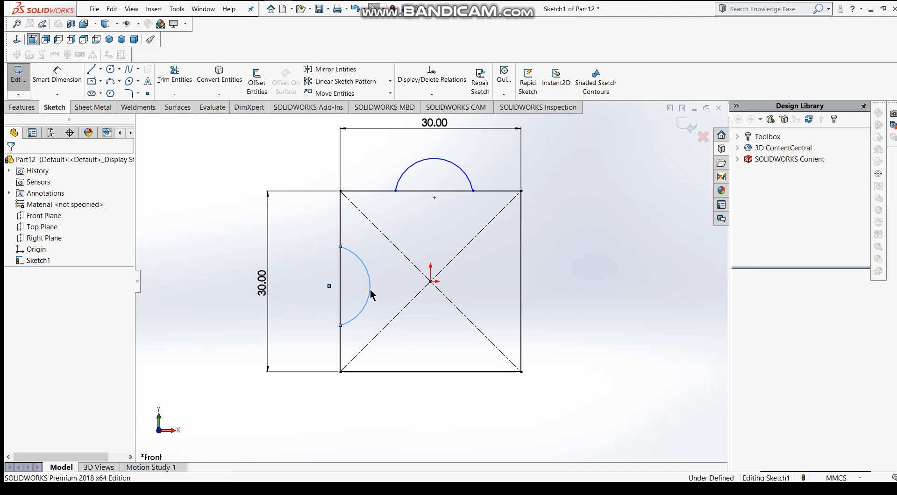
- Dimension the distance from the square's top-left corner to the upper end of the left arc to 10 mm
click(49, 87)
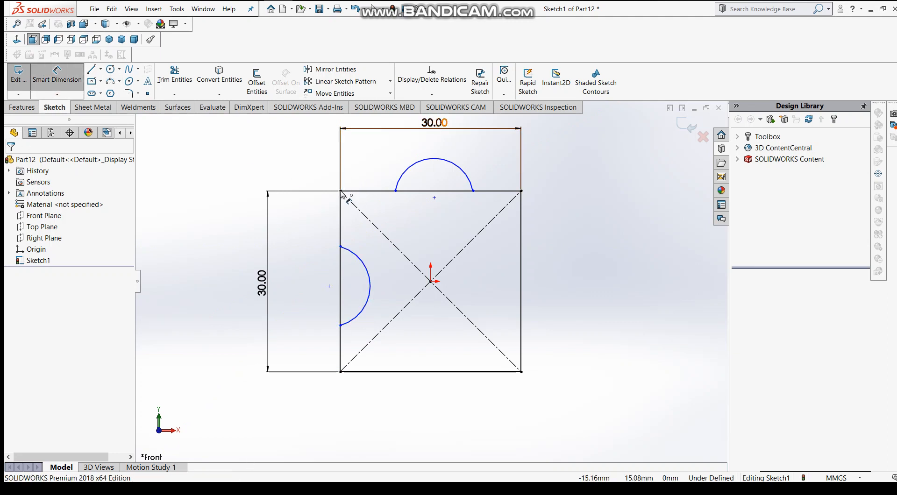
click(340, 247)
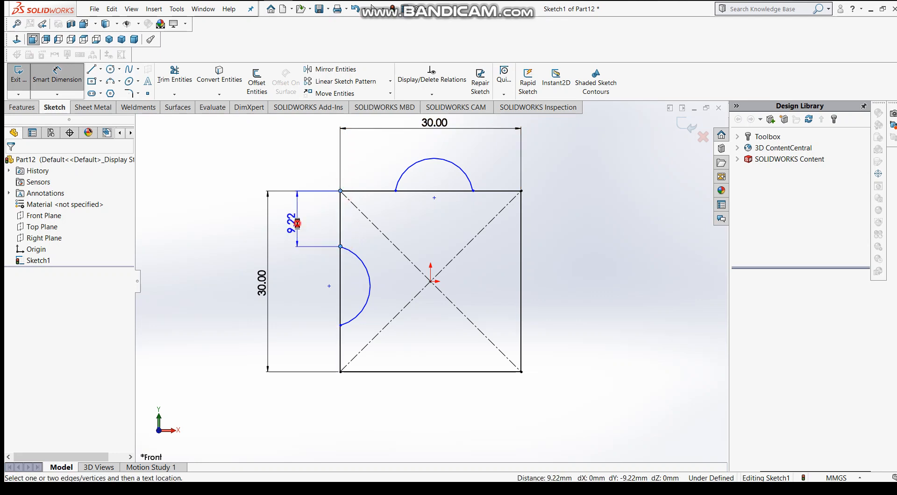
click(297, 224)
text(10)
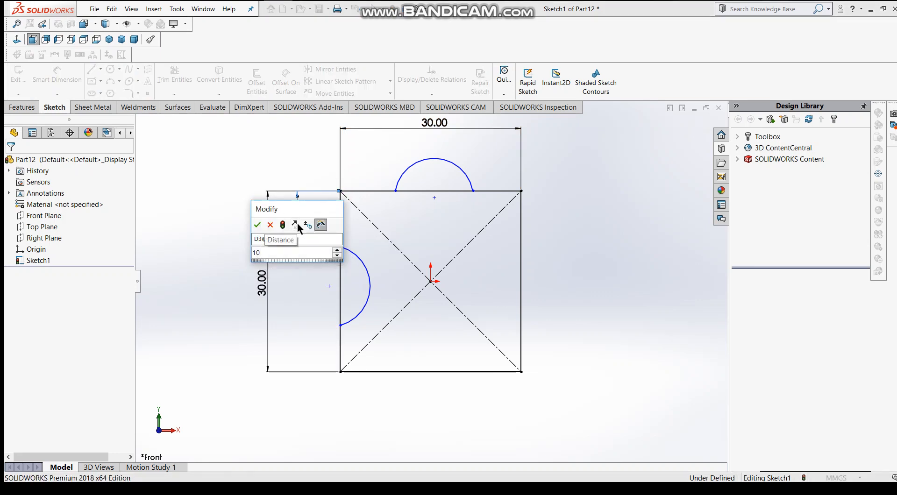
key(Return)
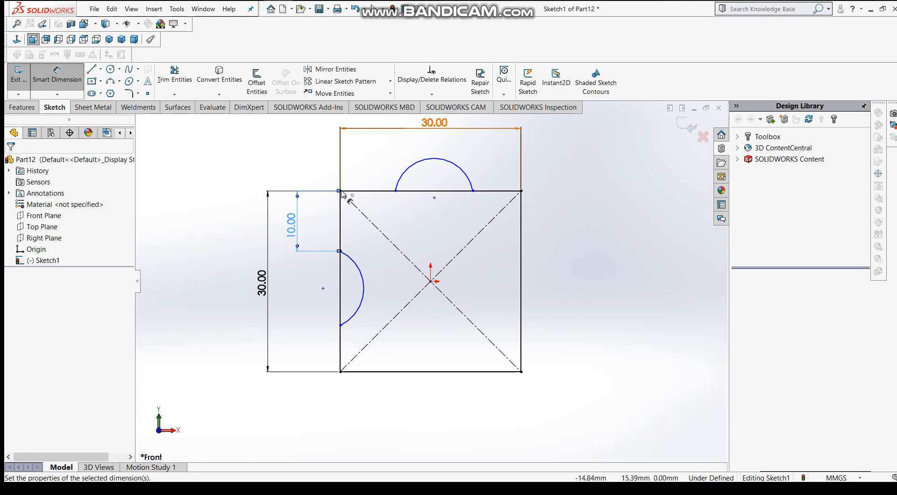
- Dimension the distance from the square's top-left corner to the near end of the top arc to 10 mm
click(396, 191)
click(341, 191)
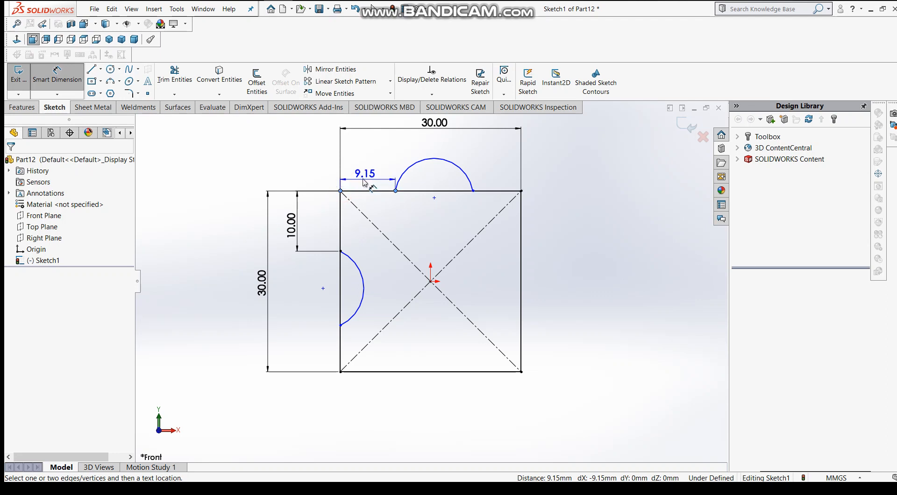
click(363, 181)
text(10)
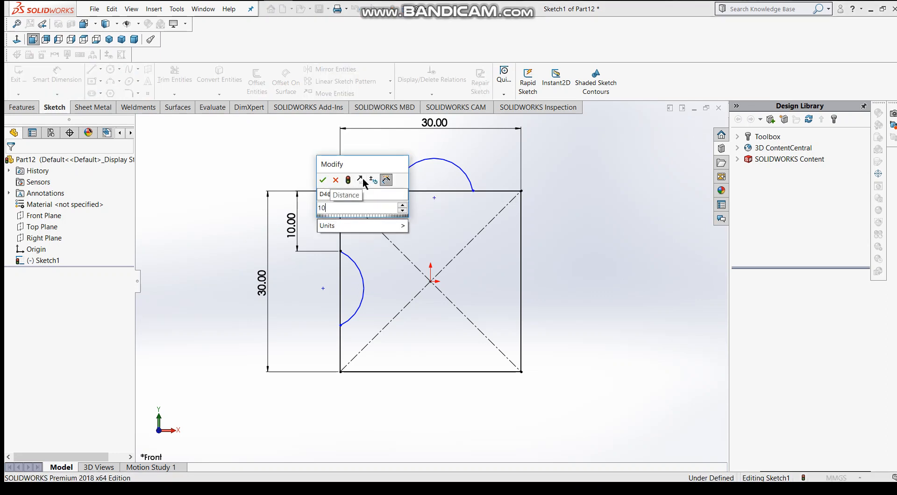
key(Return)
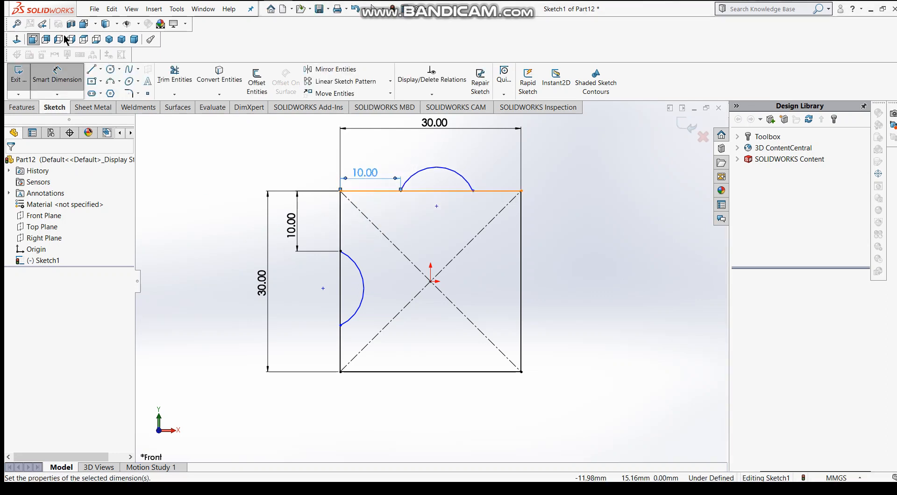
click(61, 84)
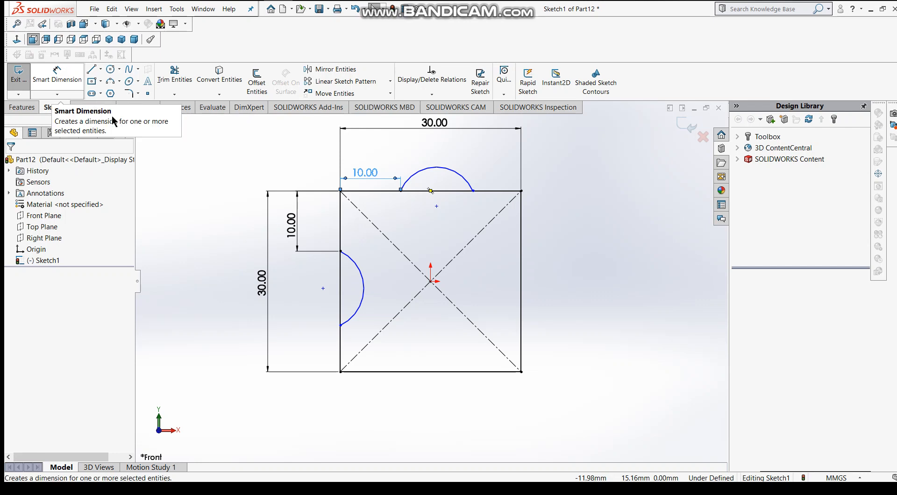
- Make the left arc's center coincident with the midpoint of the square's left edge
click(340, 282)
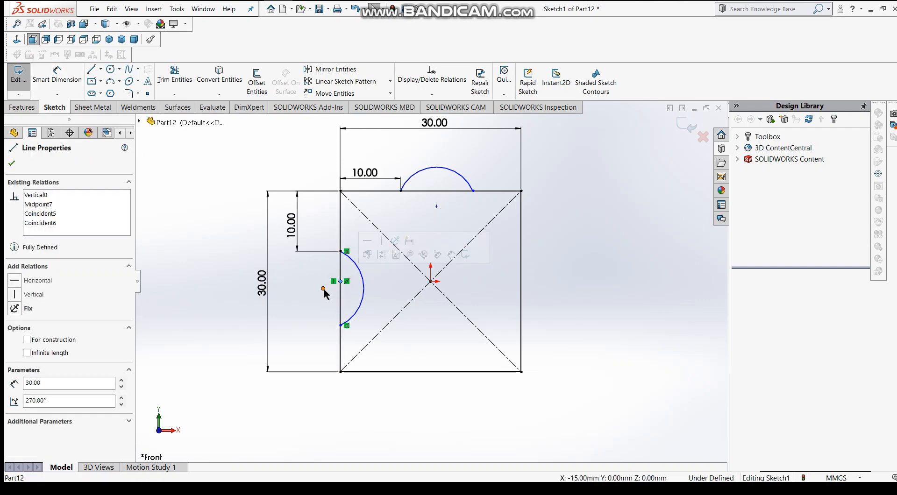
ctrl+click(324, 289)
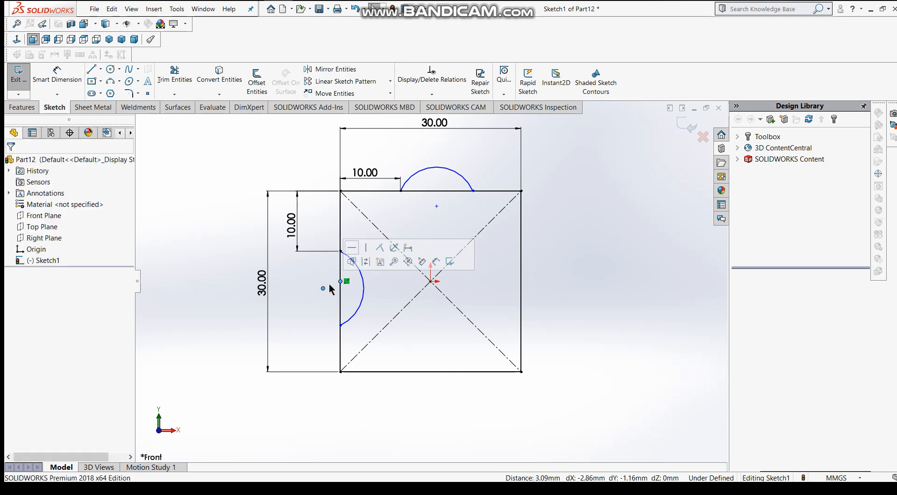
click(383, 250)
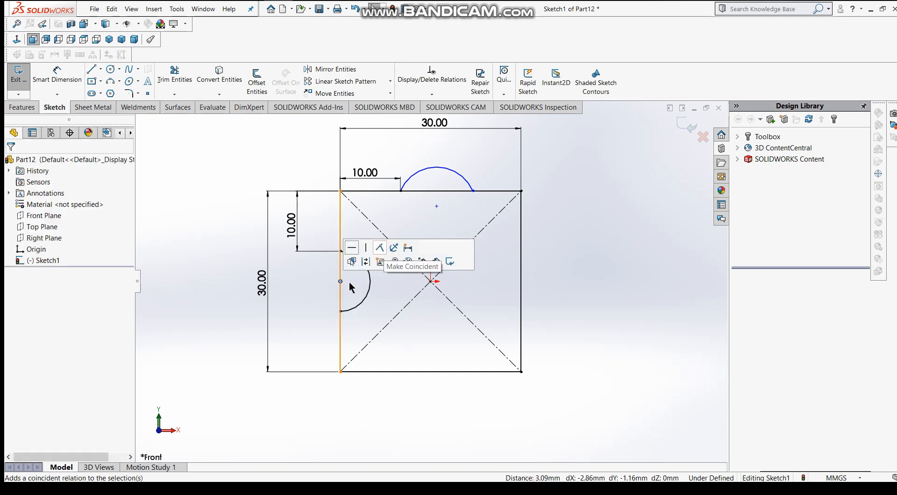
- Make the top arc's center coincident with the midpoint of the square's top edge
click(431, 191)
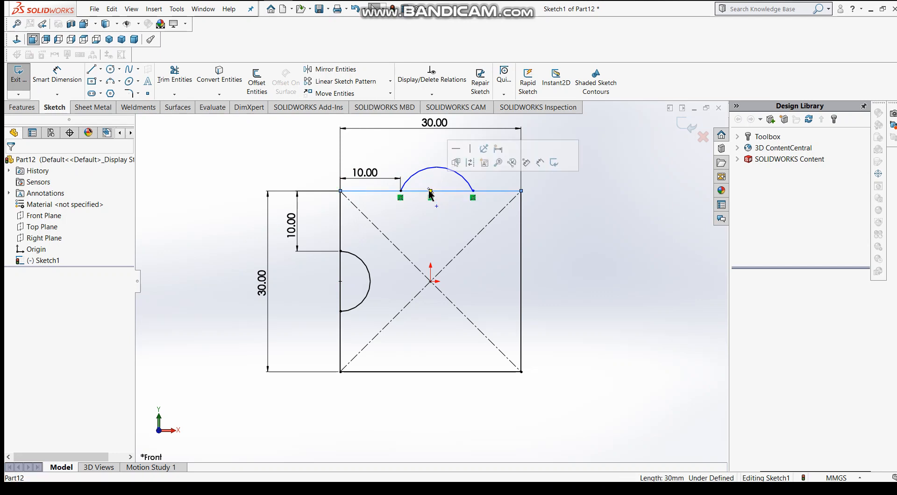
click(431, 192)
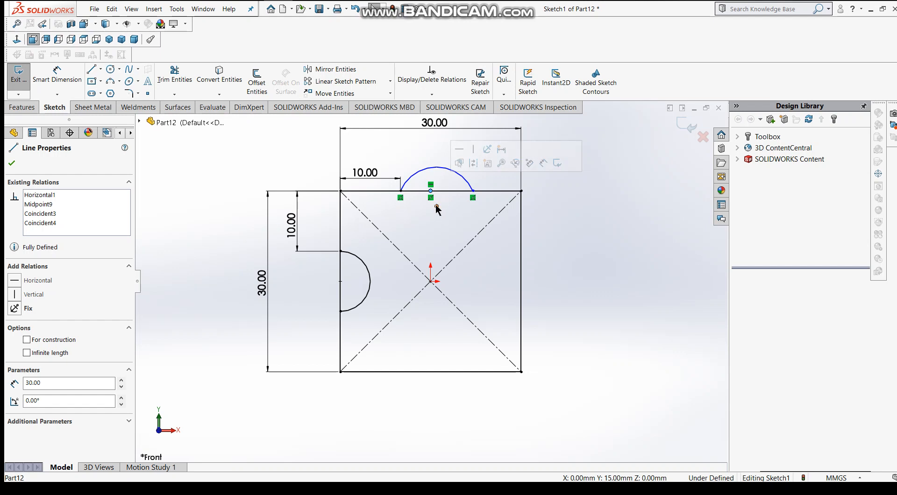
ctrl+click(436, 206)
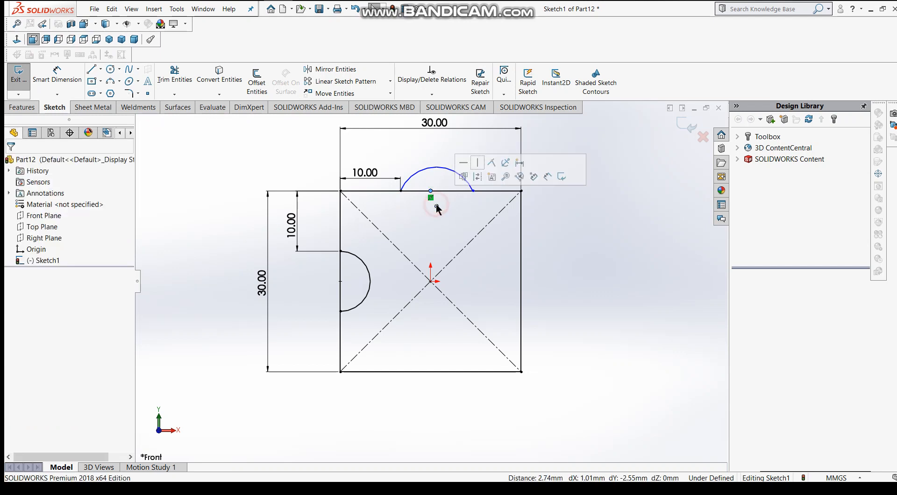
click(491, 163)
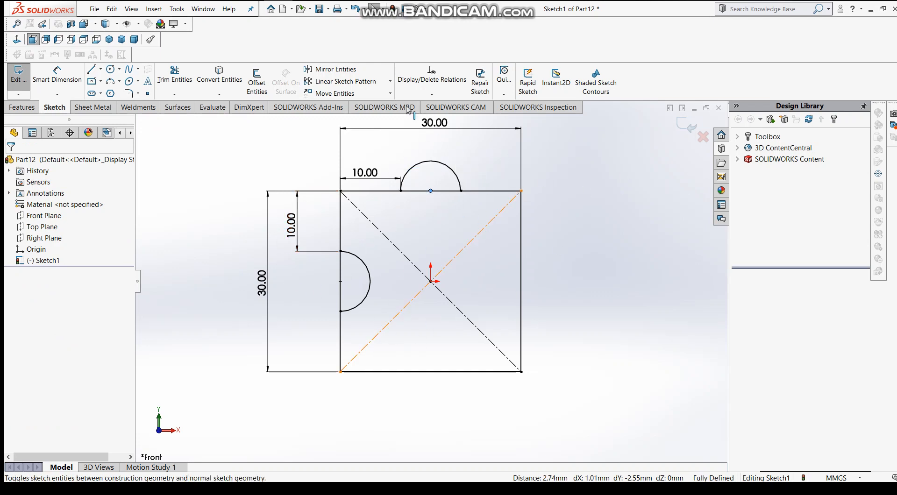
- Sketch a vertical construction line through the origin, inside the square
click(90, 72)
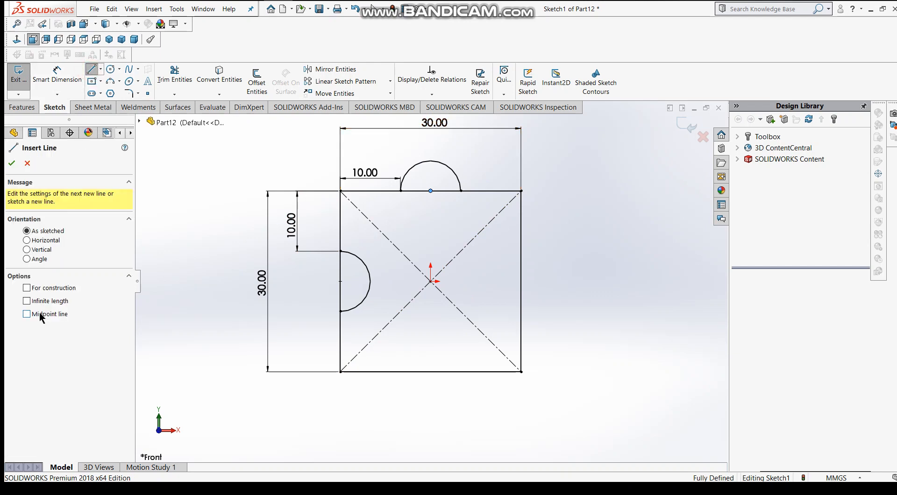
click(26, 288)
click(430, 239)
click(431, 324)
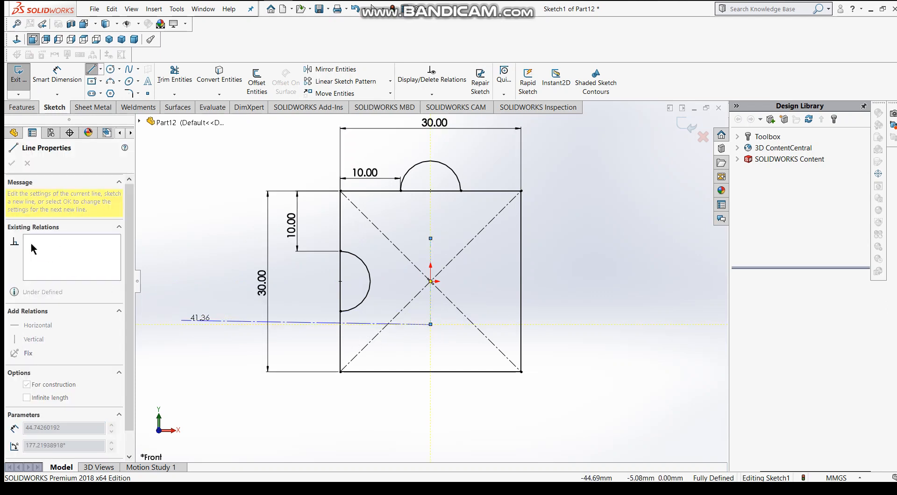
- Sketch a horizontal construction line about 14 mm long, centered on the origin inside the square
key(Escape)
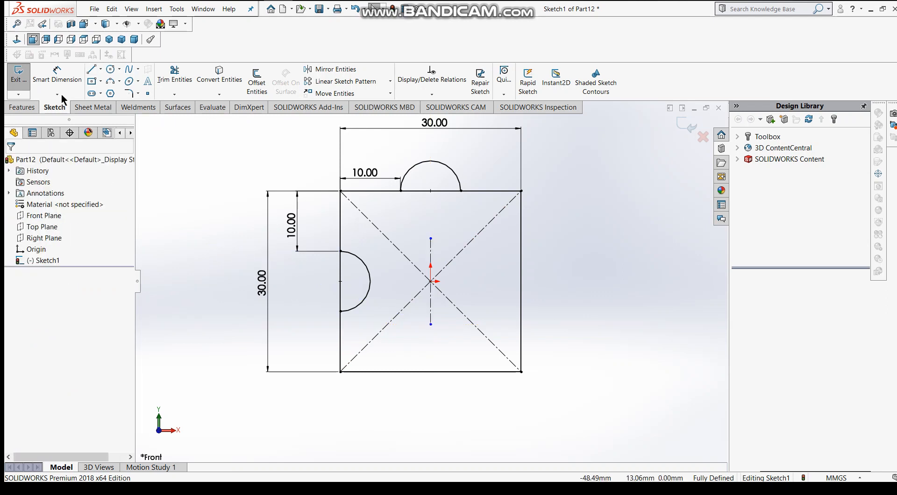
click(91, 70)
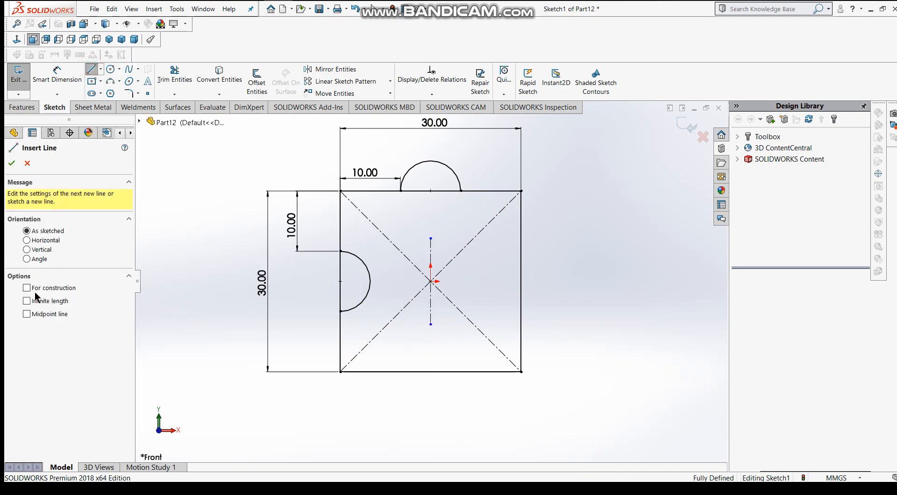
click(26, 287)
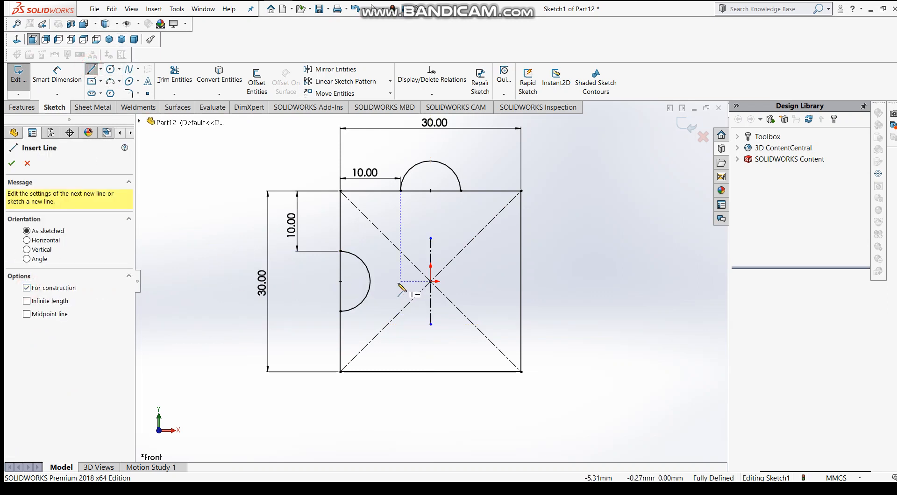
click(430, 282)
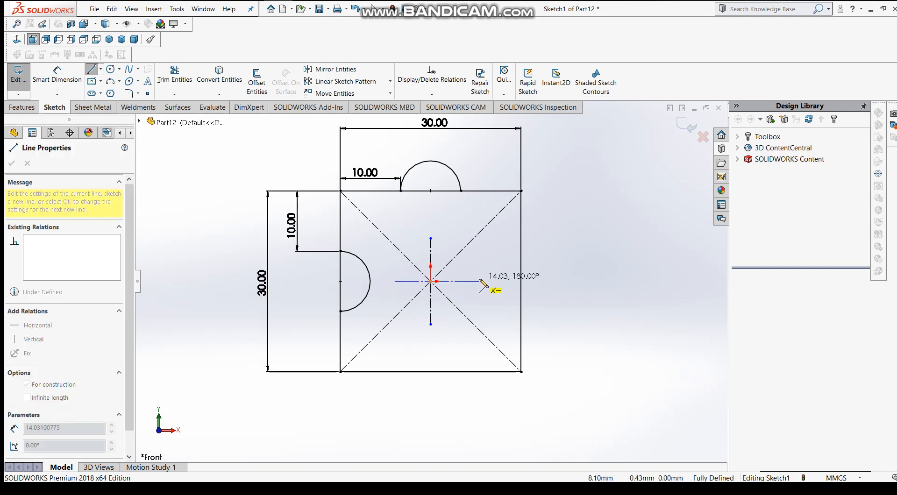
click(476, 281)
key(Escape)
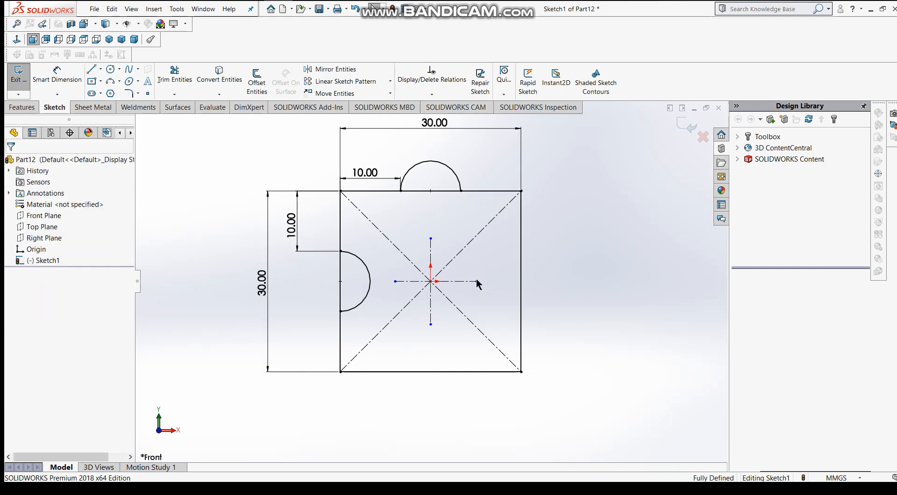
- Mirror the left semicircular arc about the vertical construction line onto the square's right edge
click(57, 71)
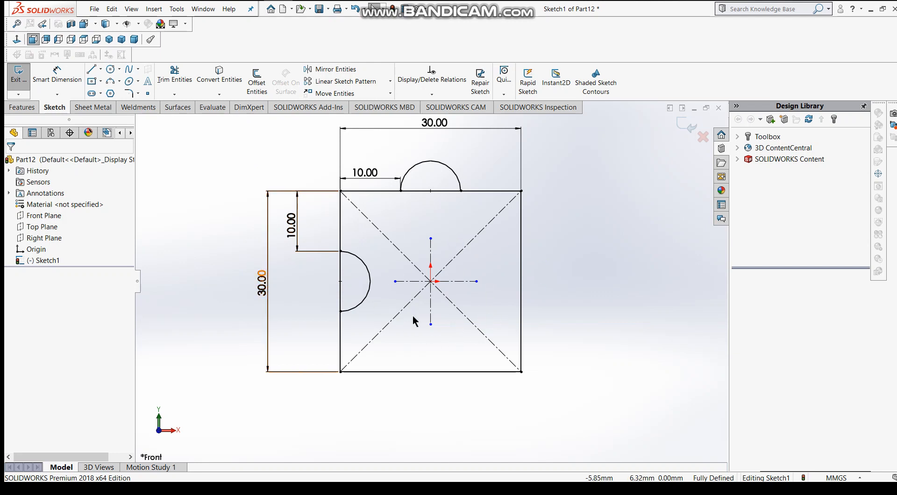
click(321, 71)
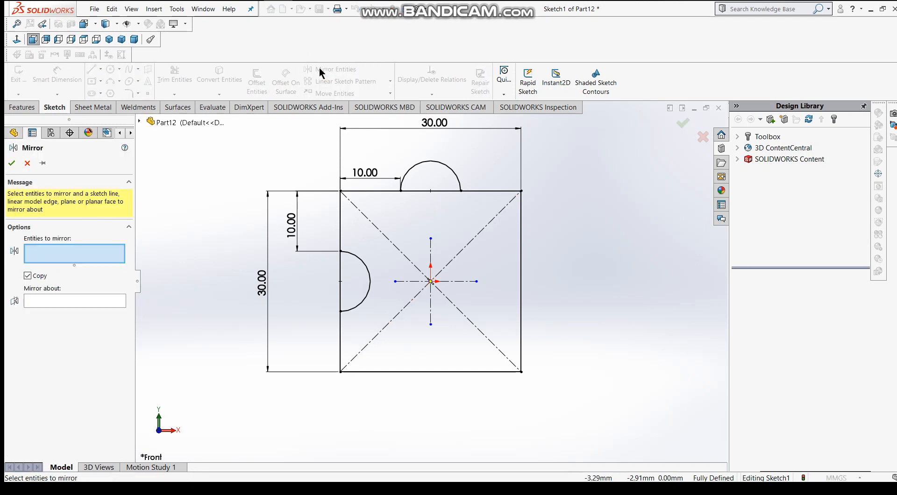
click(369, 283)
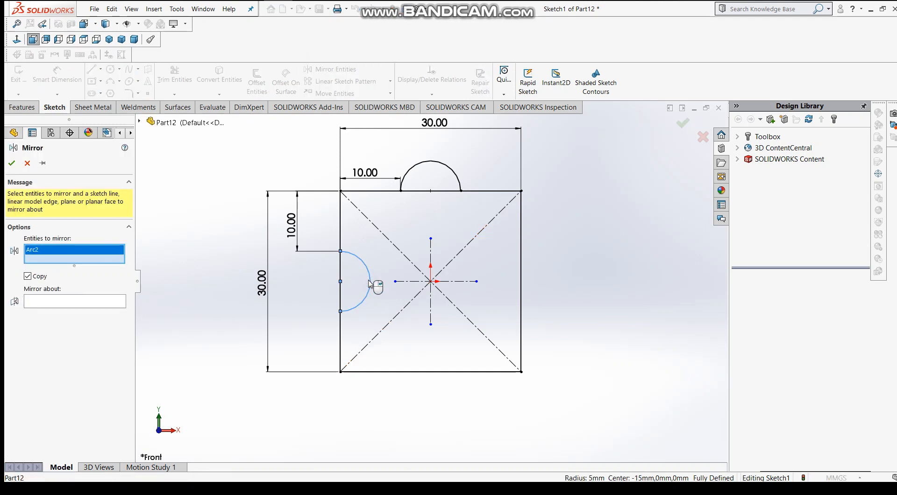
click(93, 301)
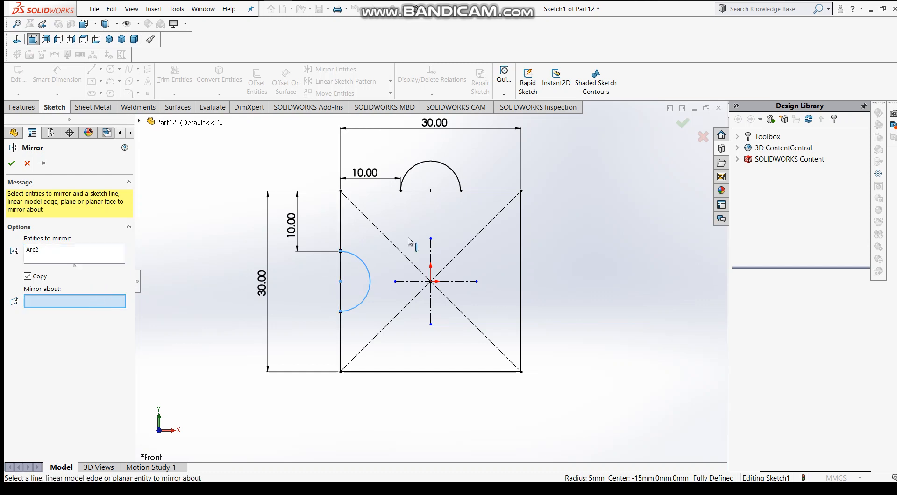
click(431, 253)
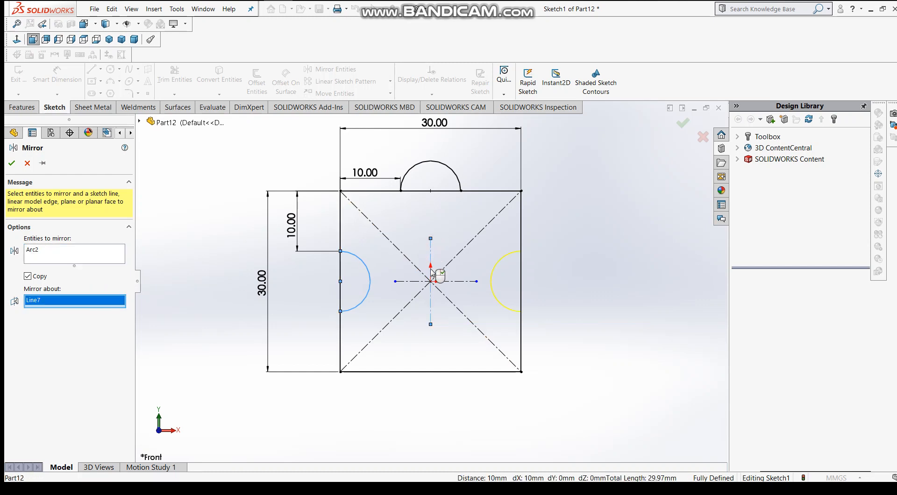
click(11, 164)
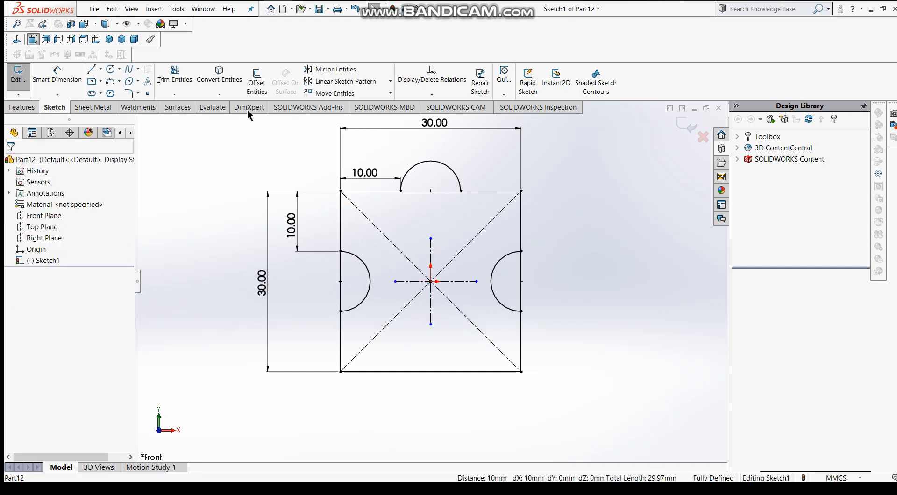
- Mirror the top semicircular arc about the horizontal construction line onto the square's bottom edge
click(335, 69)
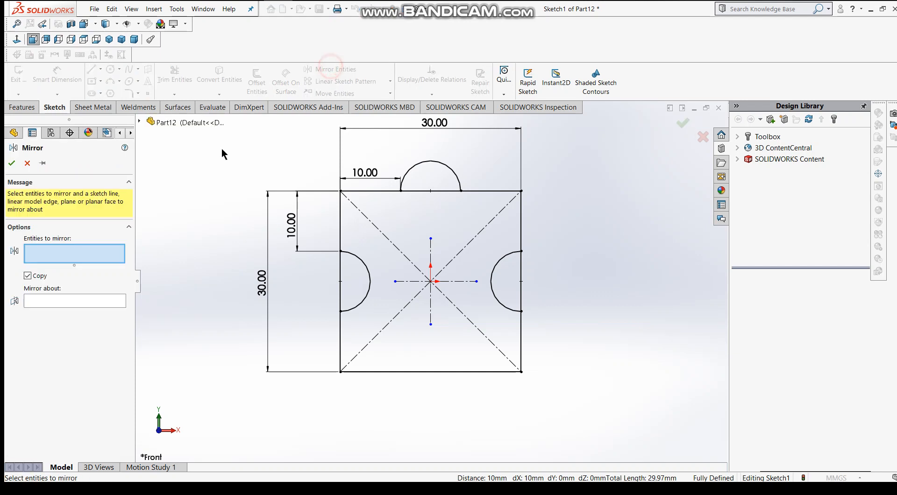
click(460, 179)
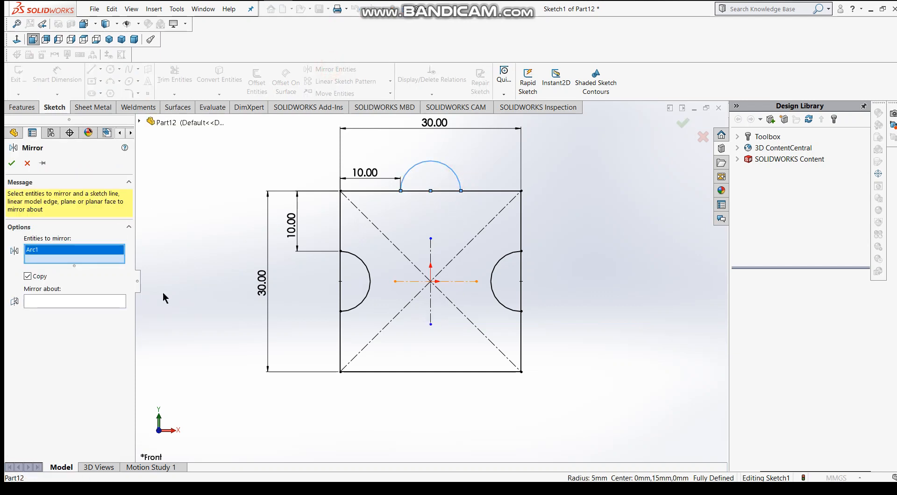
click(109, 299)
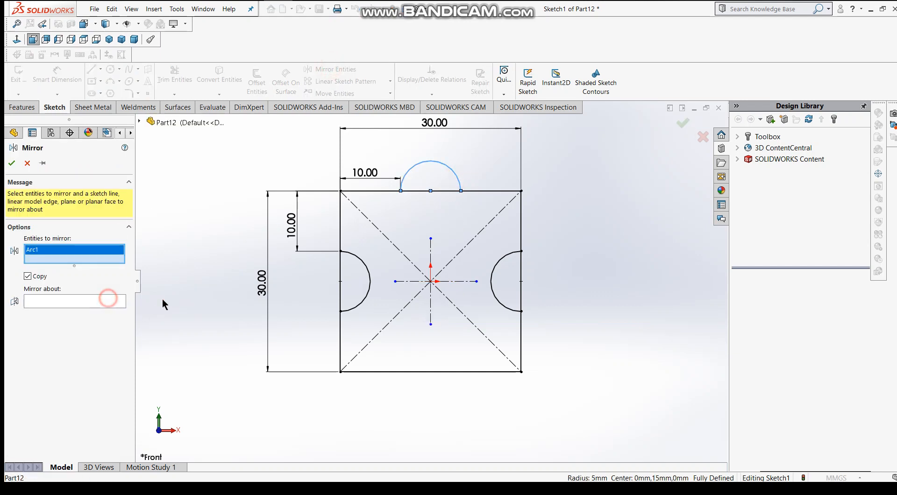
click(460, 283)
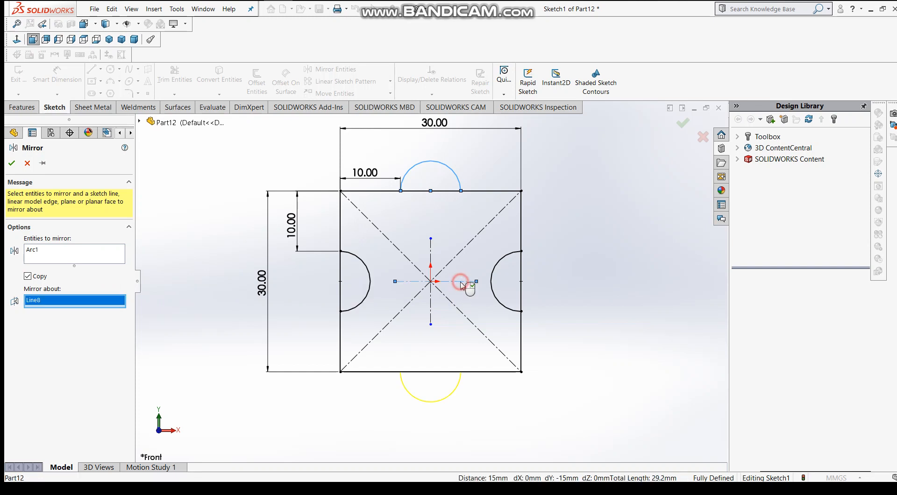
click(12, 163)
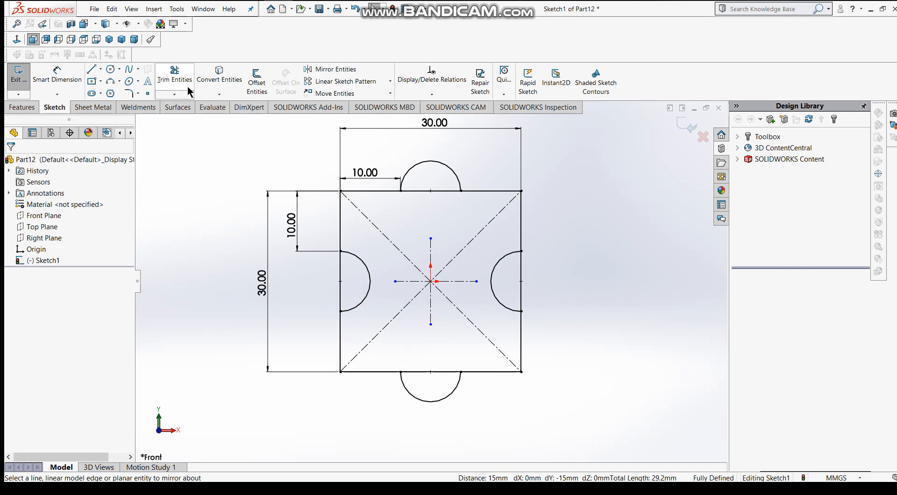
- Trim away the segments of the square's four edges that lie between the ends of the semicircular arcs
click(175, 74)
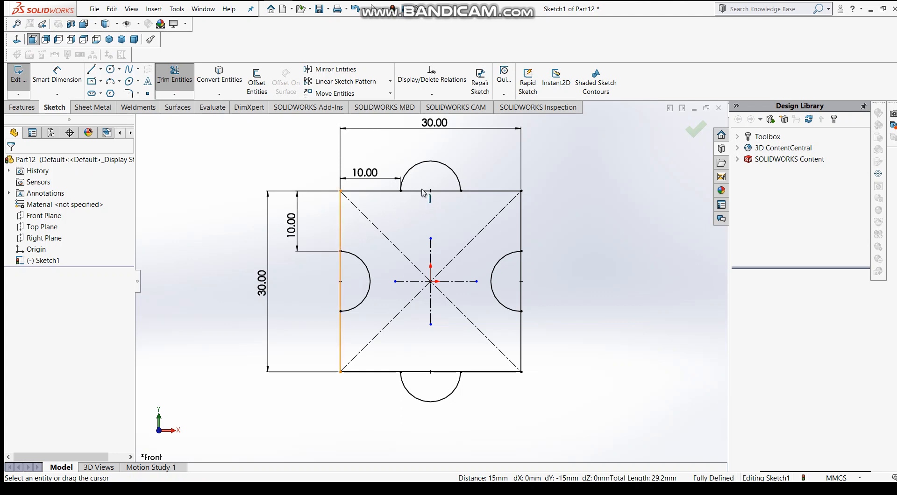
mouse_move(421, 181)
mouse_down()
mouse_move(445, 205)
mouse_move(439, 216)
mouse_up()
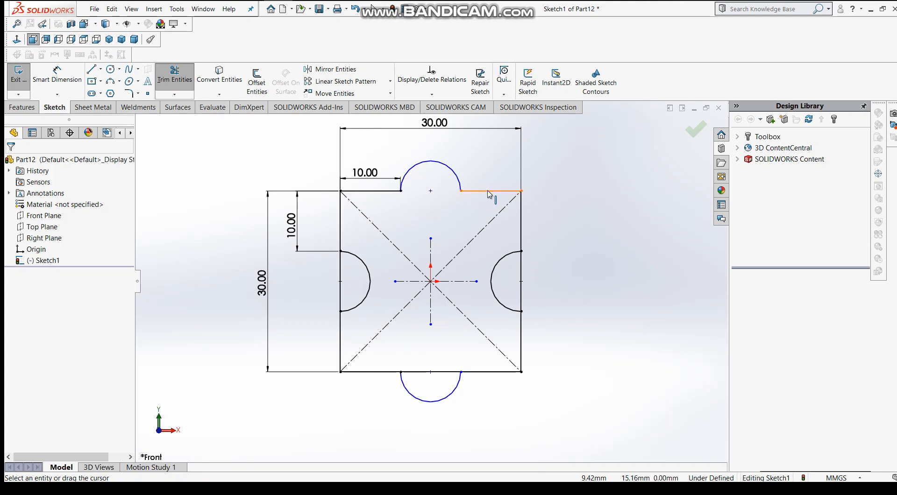
drag(542, 264, 486, 297)
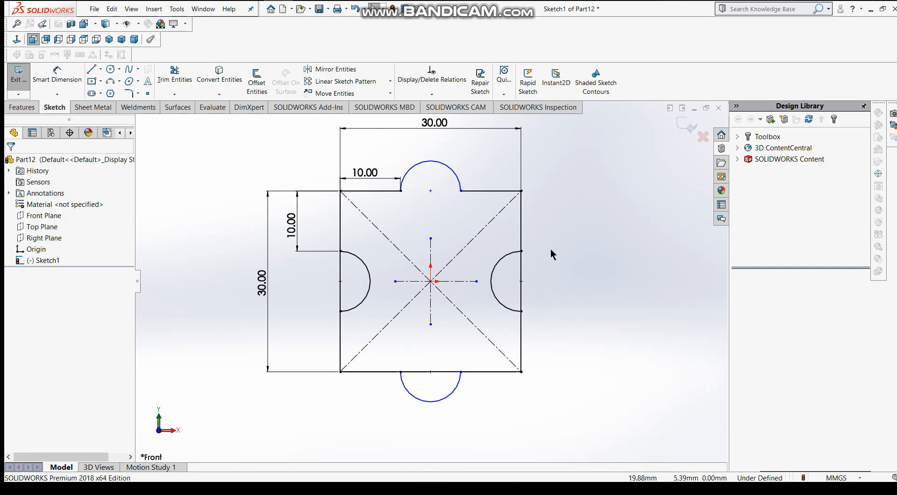
drag(548, 247, 517, 287)
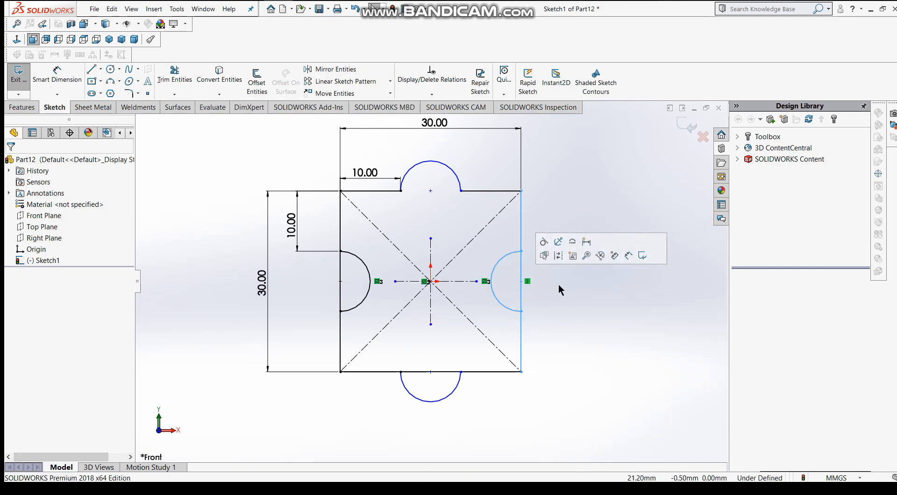
click(559, 284)
click(166, 79)
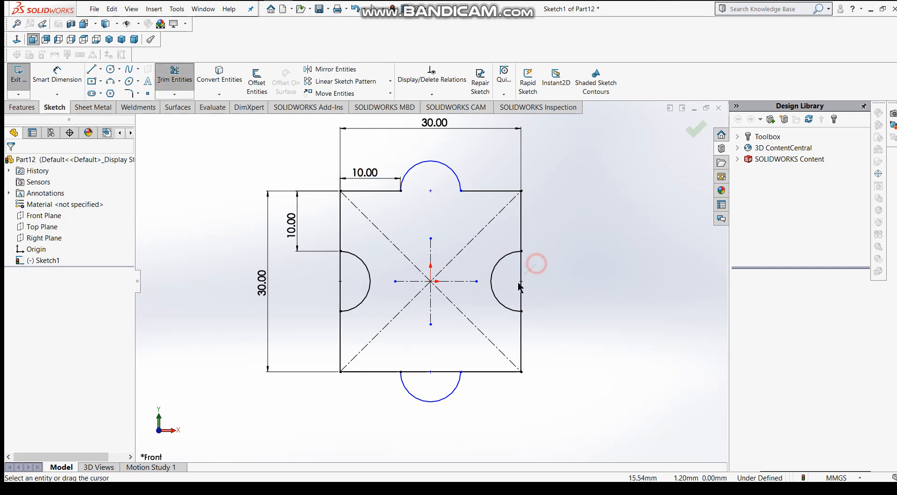
drag(519, 286, 515, 305)
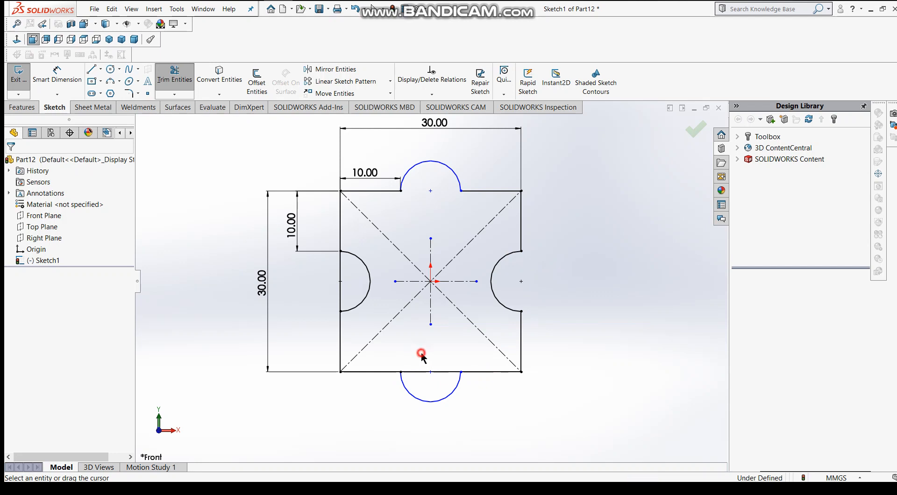
drag(421, 353, 446, 381)
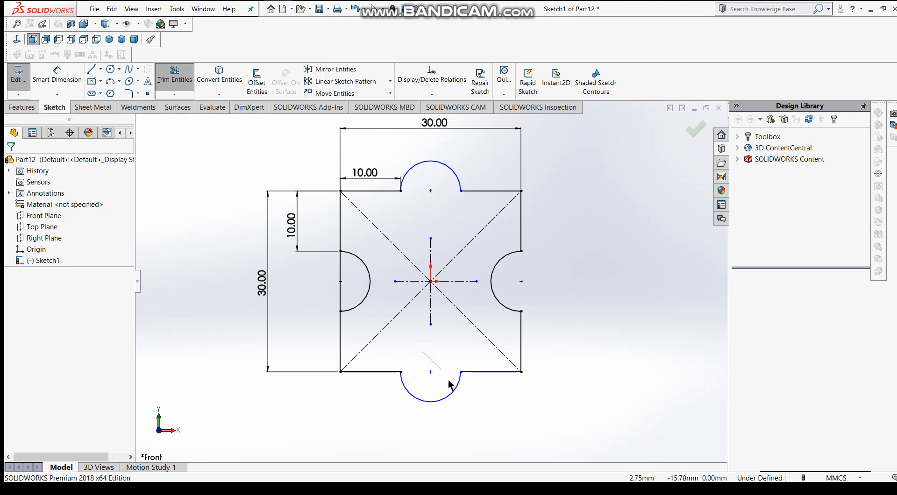
mouse_move(411, 355)
mouse_down()
mouse_move(320, 311)
mouse_move(351, 286)
mouse_up()
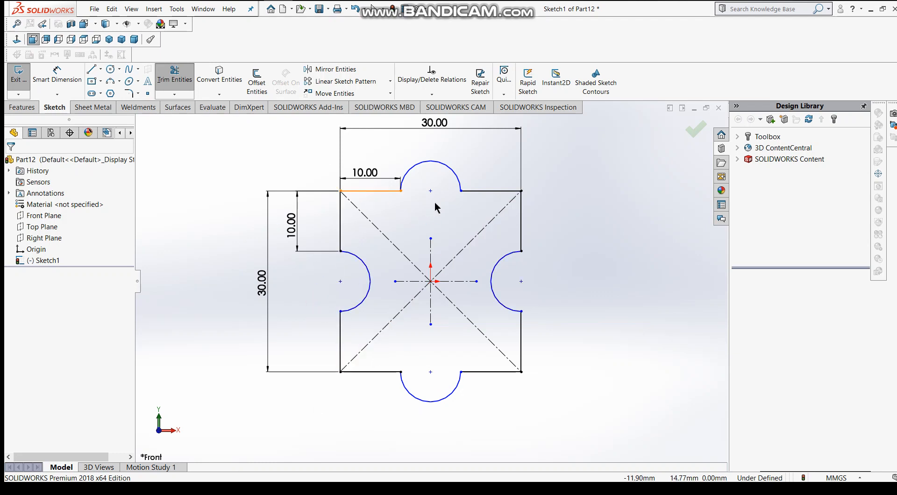
click(180, 77)
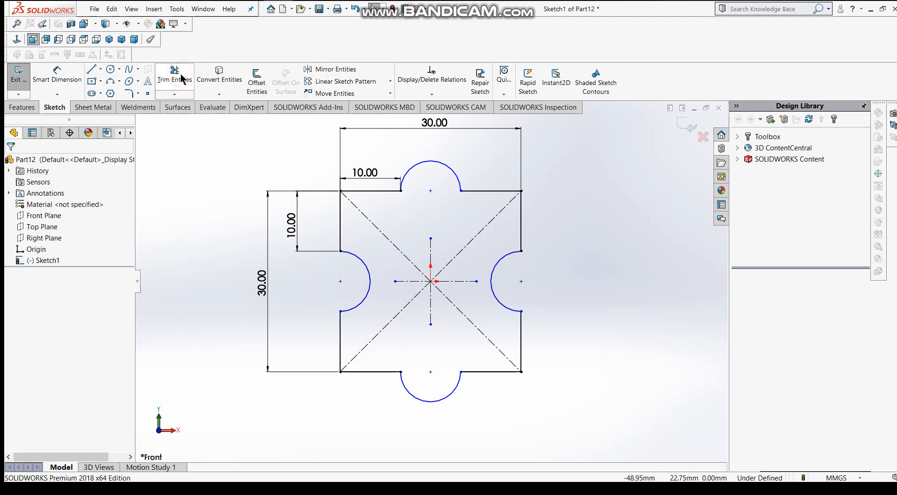
- Extrude the trimmed puzzle-shaped profile as a blind boss with a depth of 30 mm
click(18, 107)
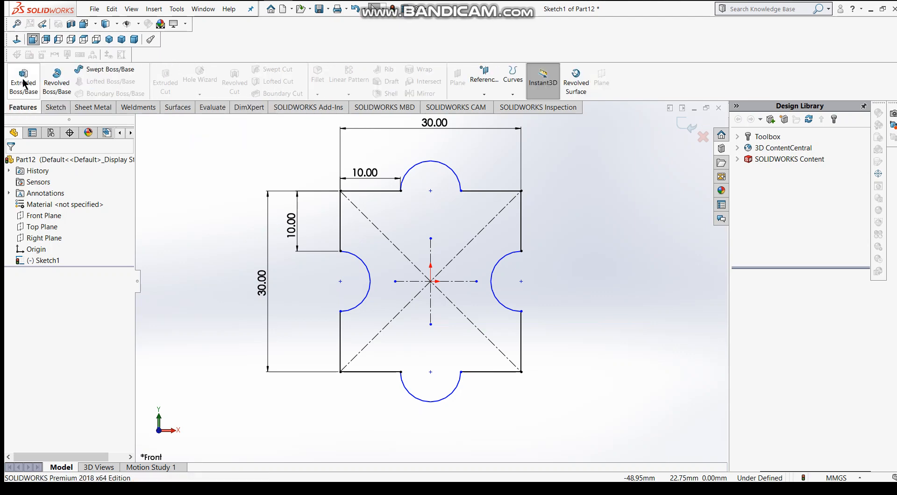
click(22, 80)
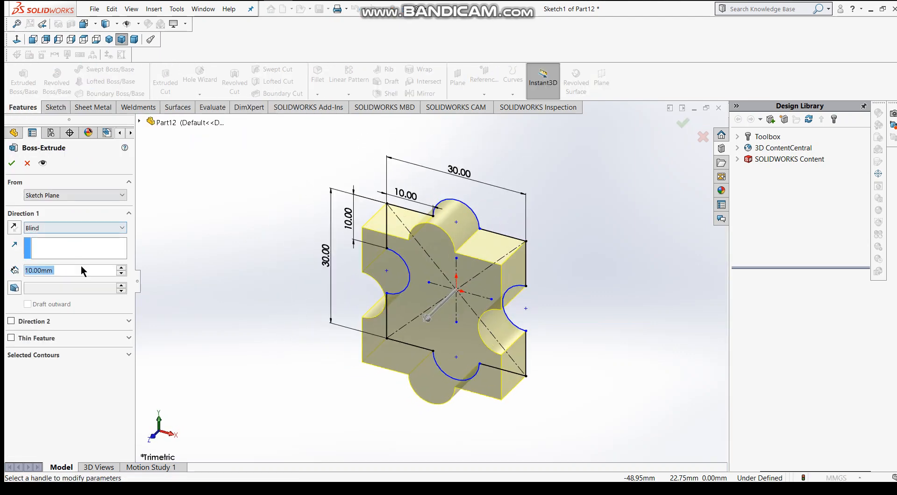
text(30)
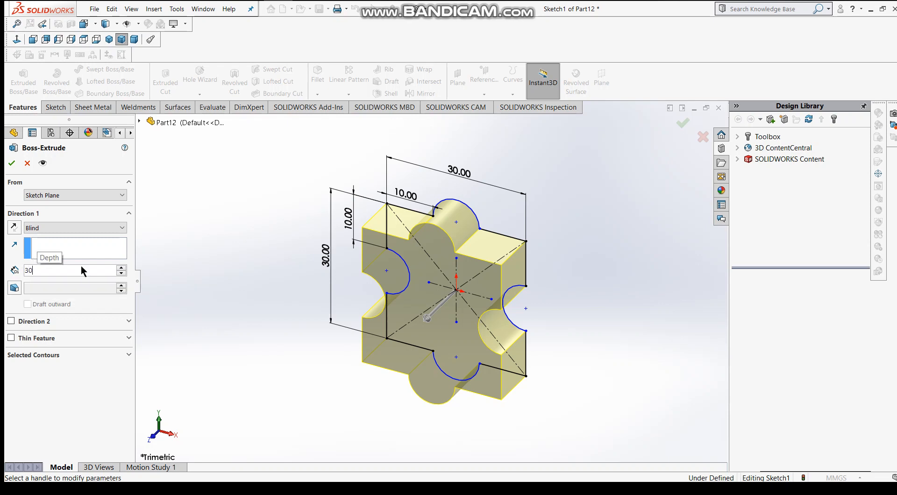
key(Return)
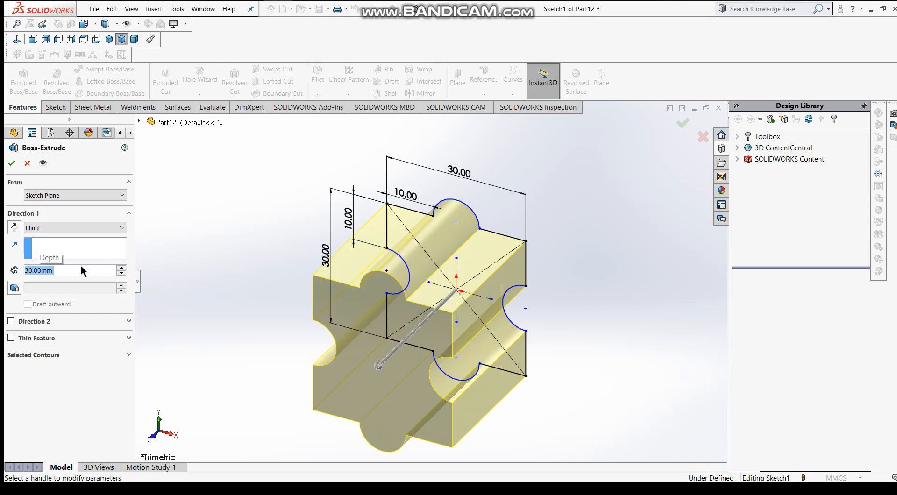
click(12, 163)
mouse_move(212, 295)
middle_down()
mouse_move(231, 246)
mouse_move(287, 240)
mouse_move(525, 285)
middle_up()
click(699, 276)
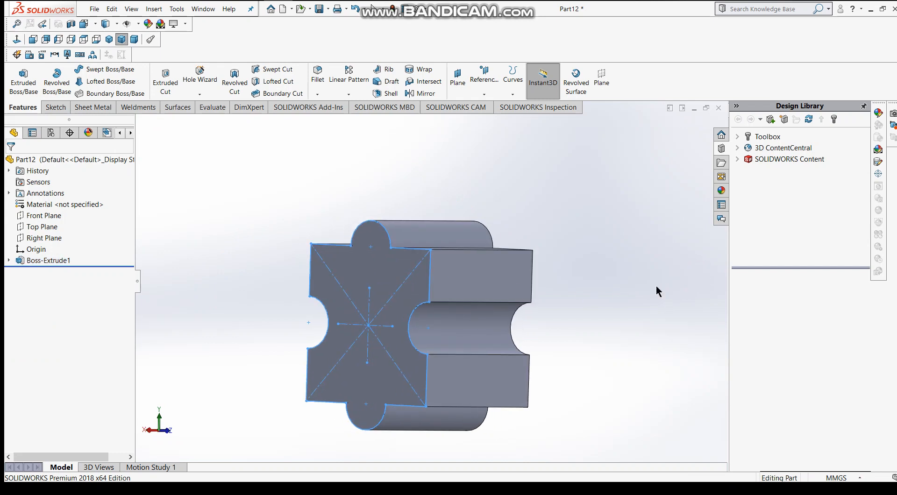
middle_drag(654, 292, 336, 323)
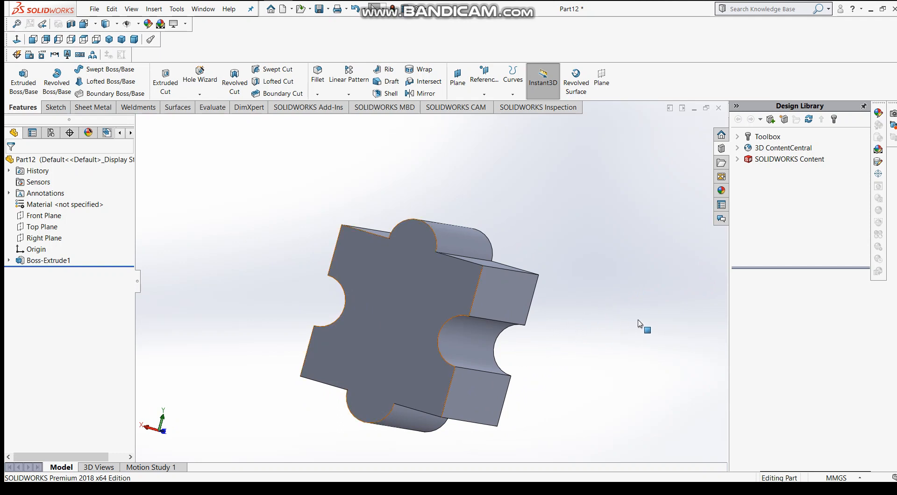
middle_drag(644, 325, 579, 322)
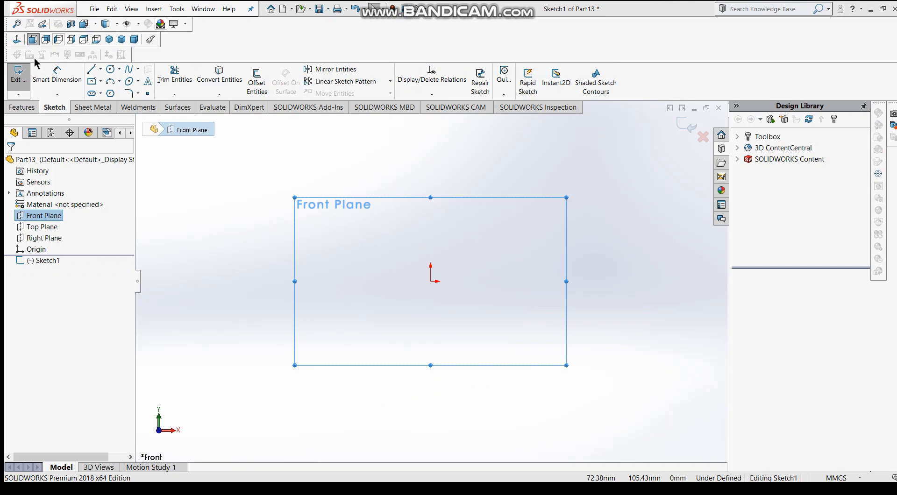
- Sketch a center rectangle on the Front Plane with its center at the origin
click(92, 81)
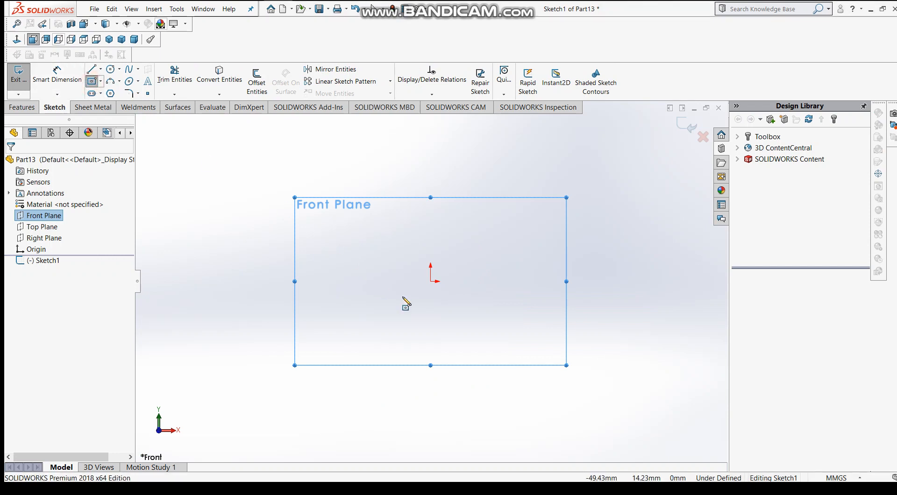
click(430, 281)
click(521, 356)
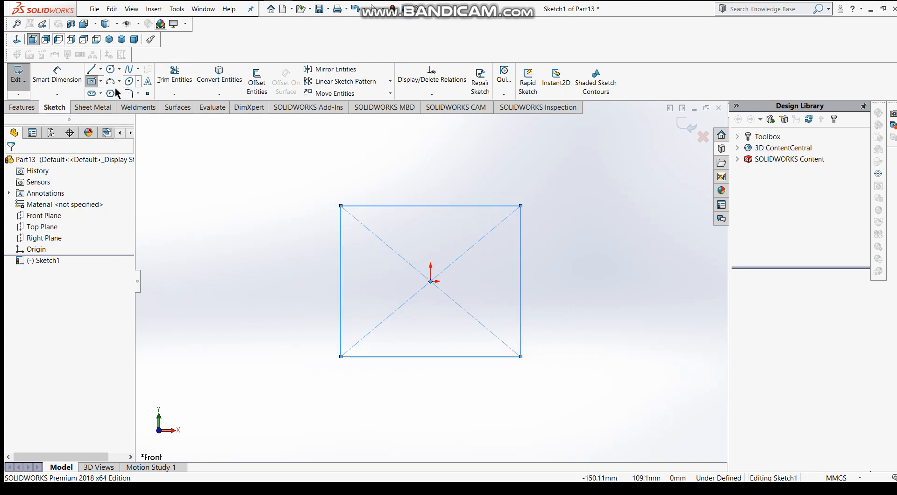
- Sketch a circle centered on the origin inside the center rectangle
click(110, 69)
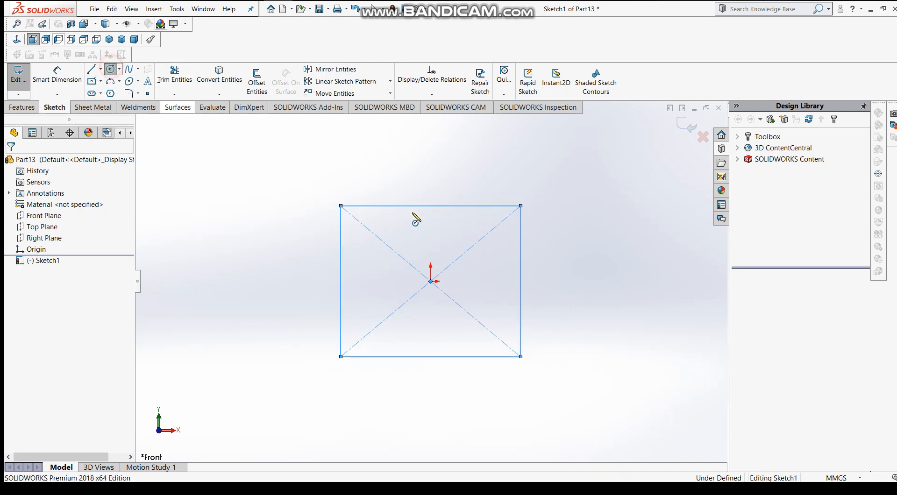
click(430, 281)
click(469, 314)
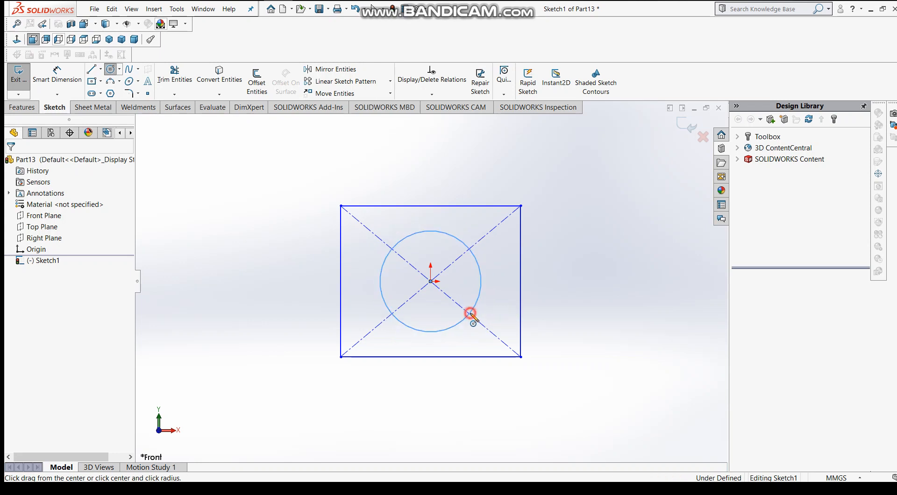
key(Escape)
- Dimension the rectangle's height and width to 100 mm each
click(56, 71)
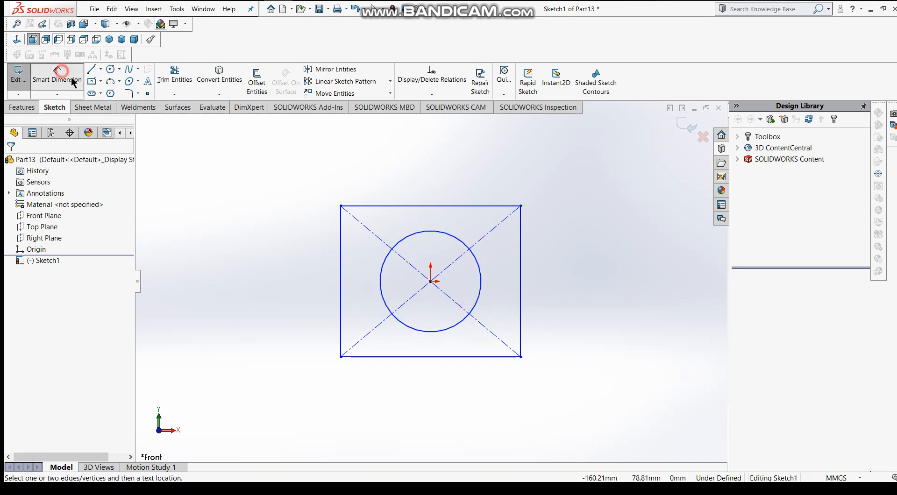
click(520, 257)
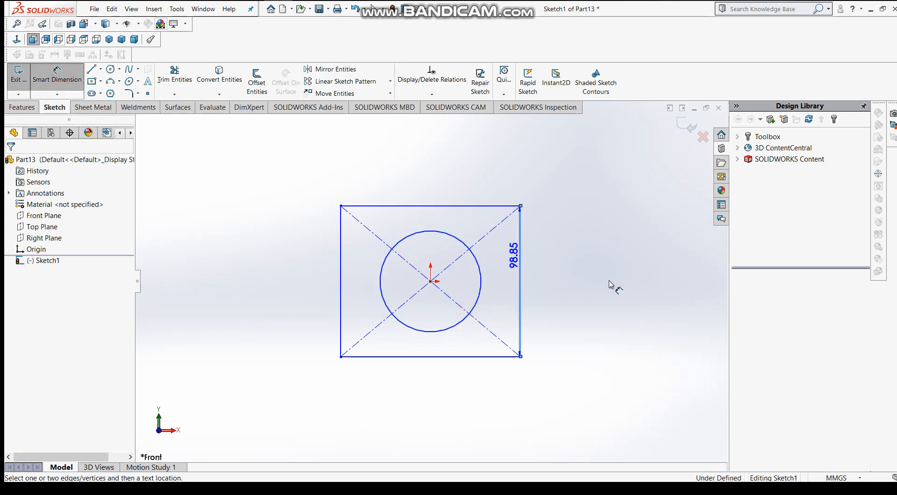
click(611, 284)
text(100)
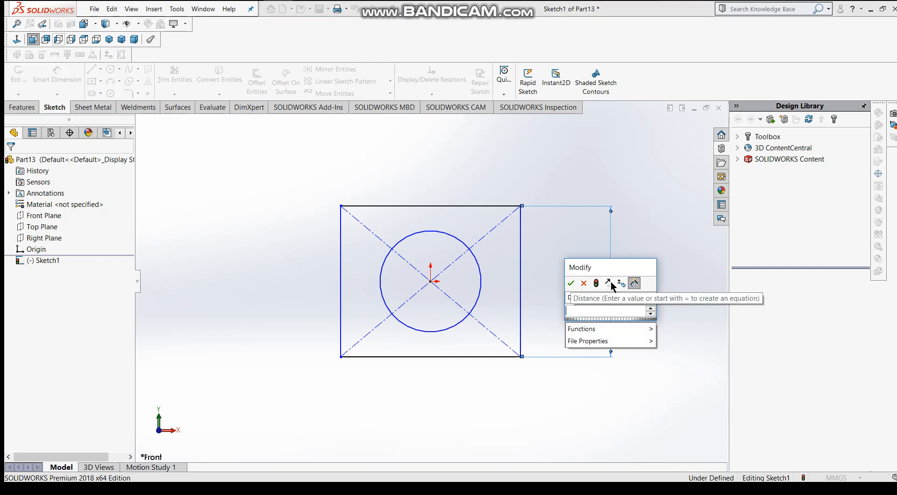
key(Return)
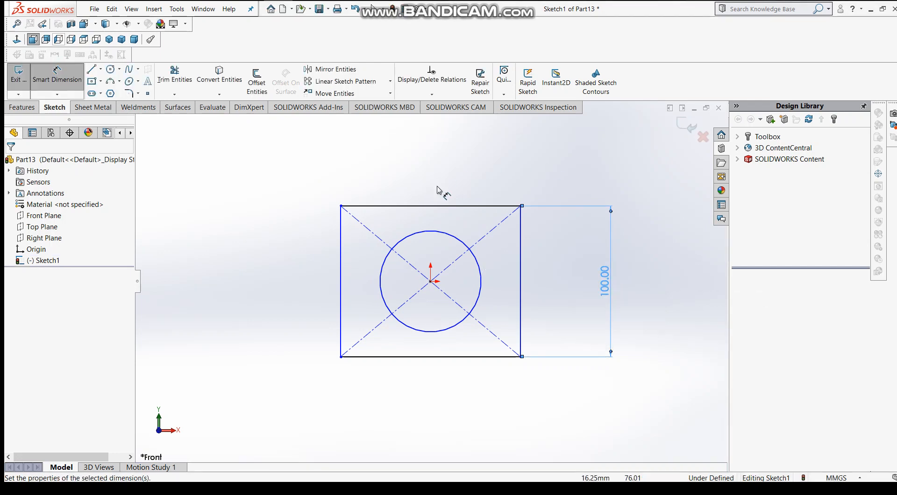
click(450, 208)
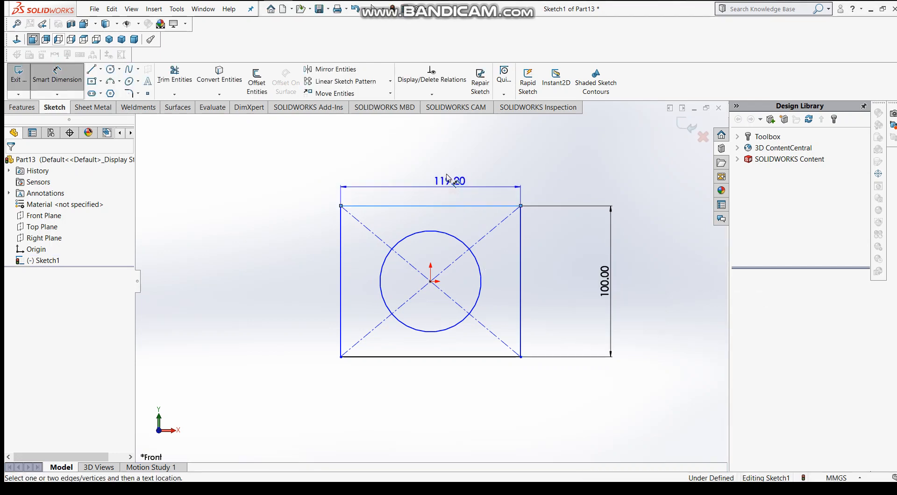
click(436, 169)
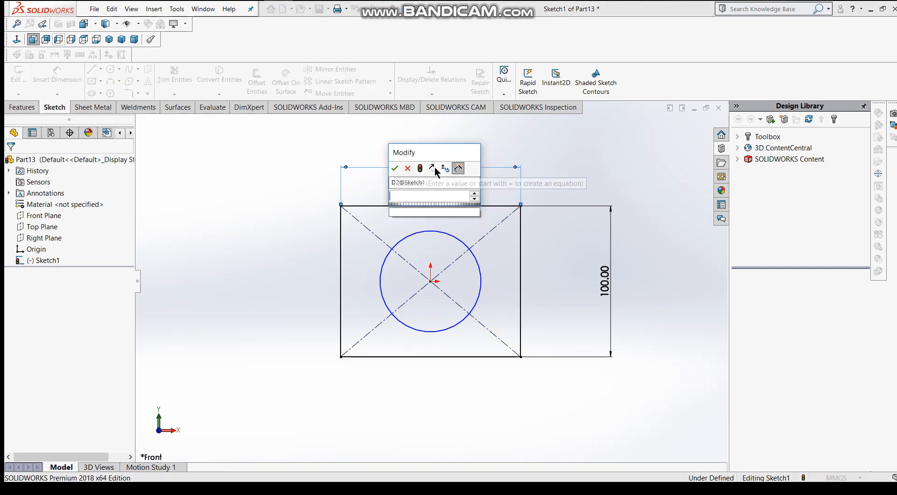
text(100)
key(Return)
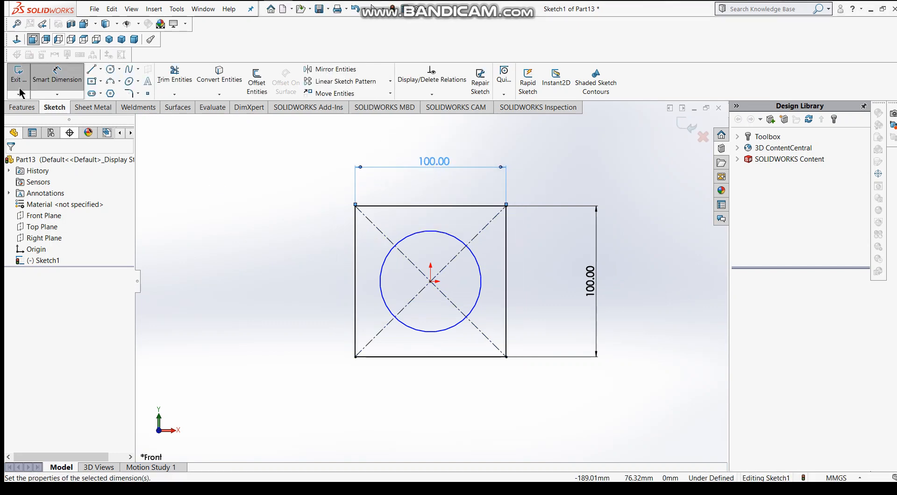
- Dimension the central circle's diameter to 50 mm
click(378, 286)
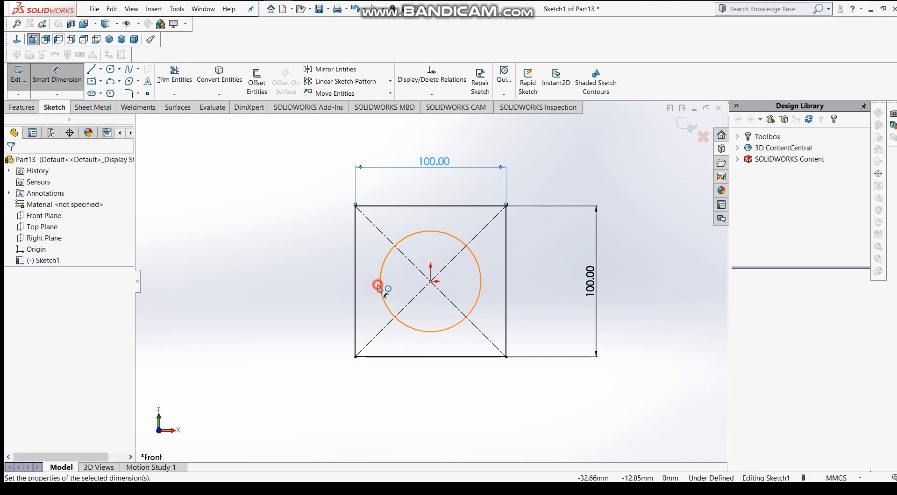
click(246, 283)
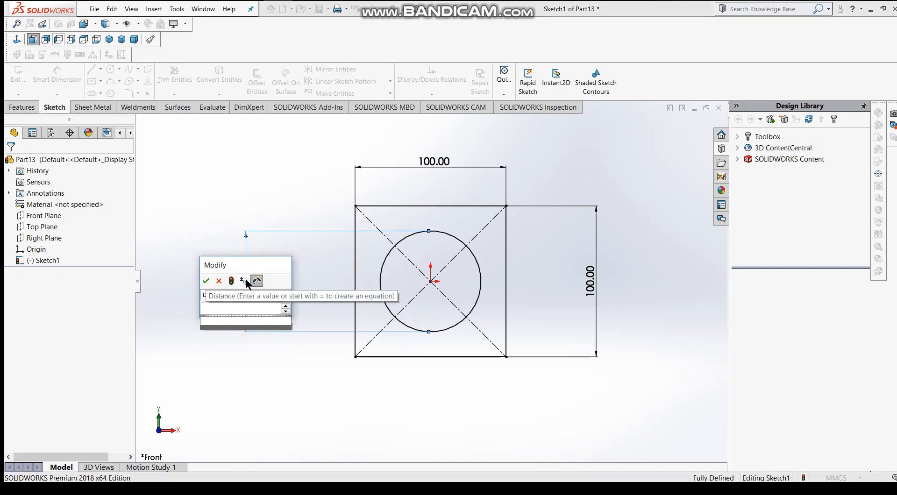
text(50)
key(Return)
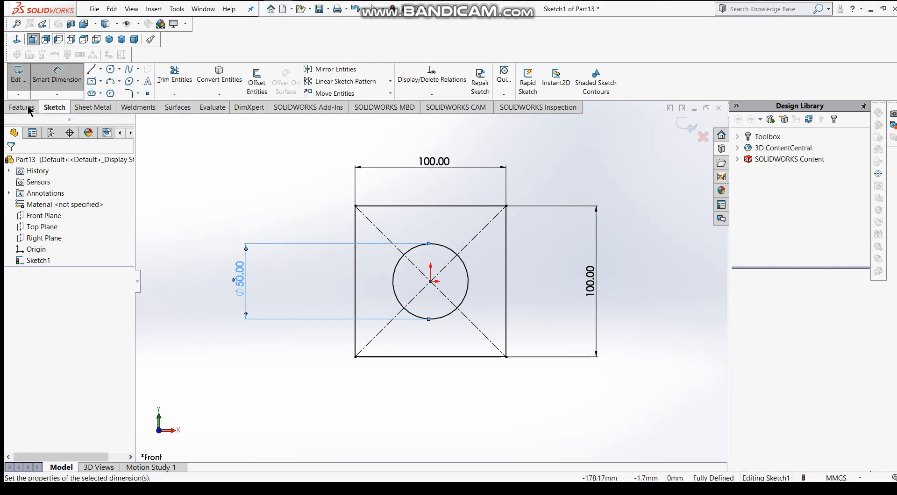
click(57, 75)
- Extrude the square profile with its circular hole as a blind boss with a depth of 50 mm
click(32, 107)
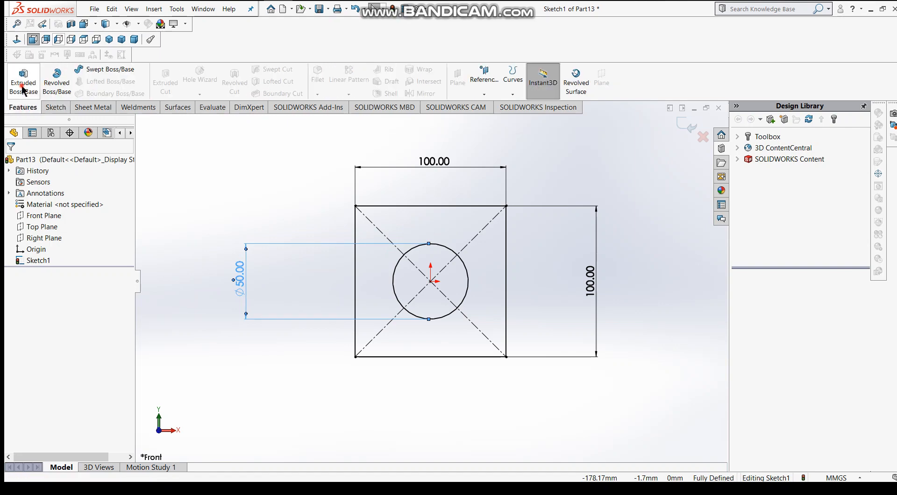
click(23, 80)
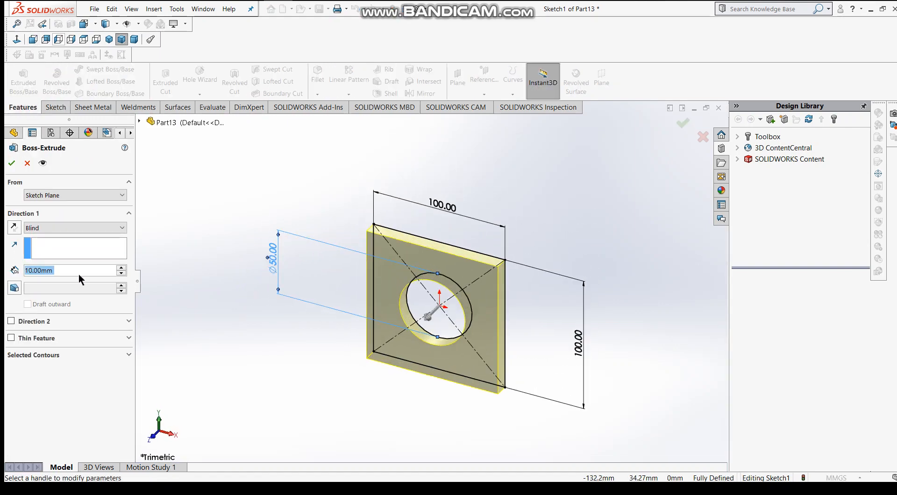
text(50)
key(Return)
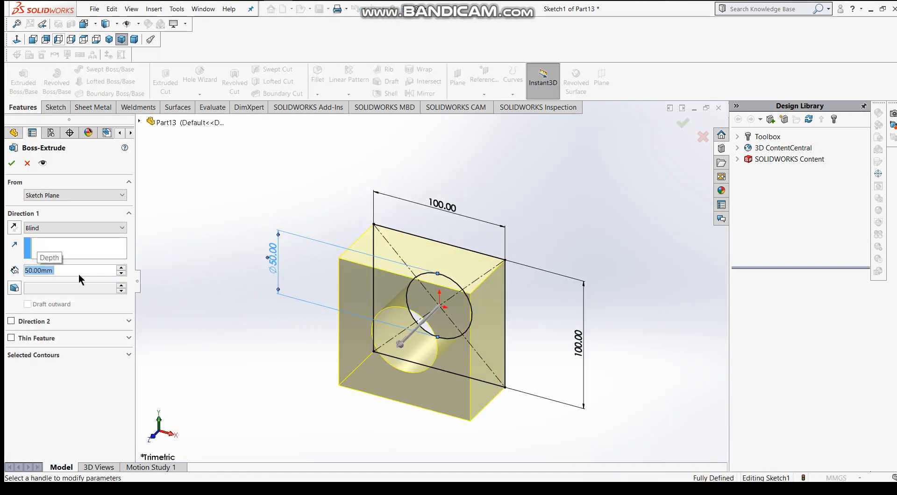
click(11, 163)
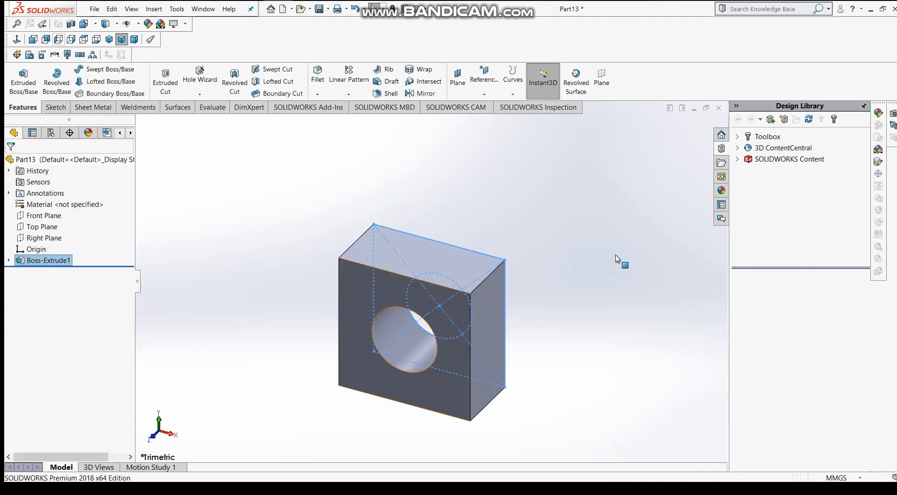
click(578, 309)
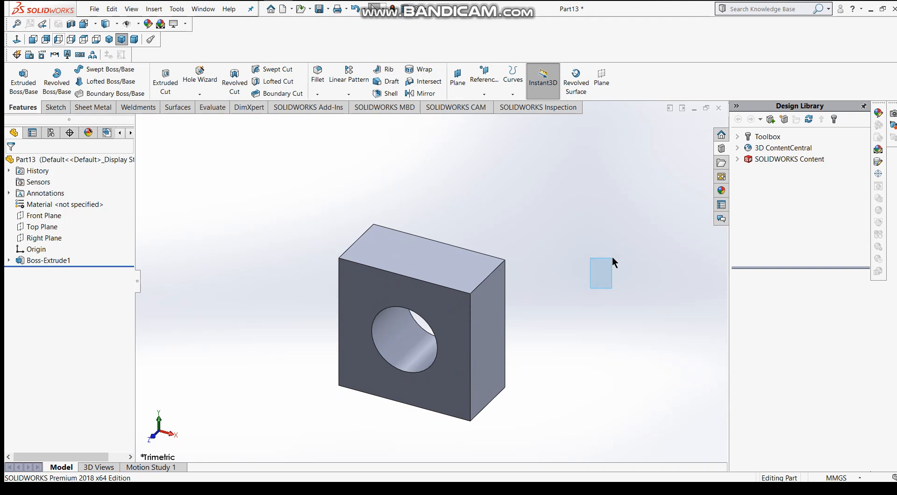
- Start a sketch on the Front Plane and convert the block's circular hole edge into a sketch circle
middle_drag(597, 287, 621, 241)
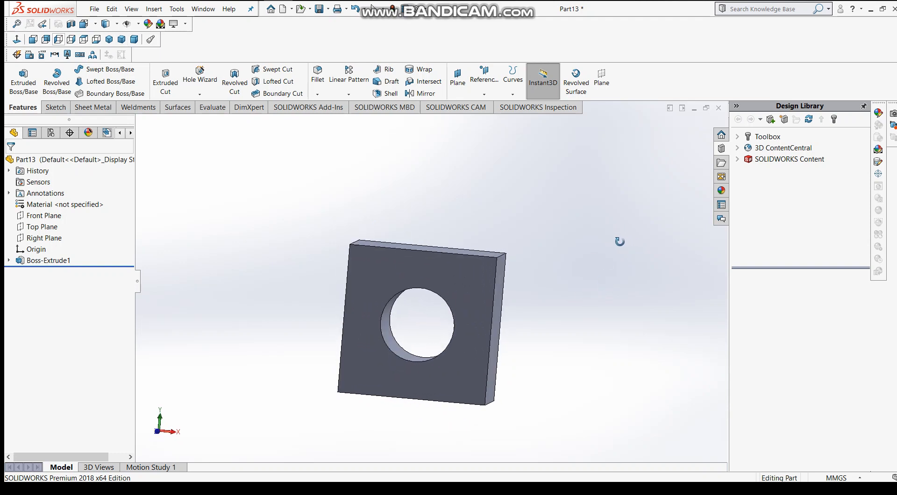
click(34, 218)
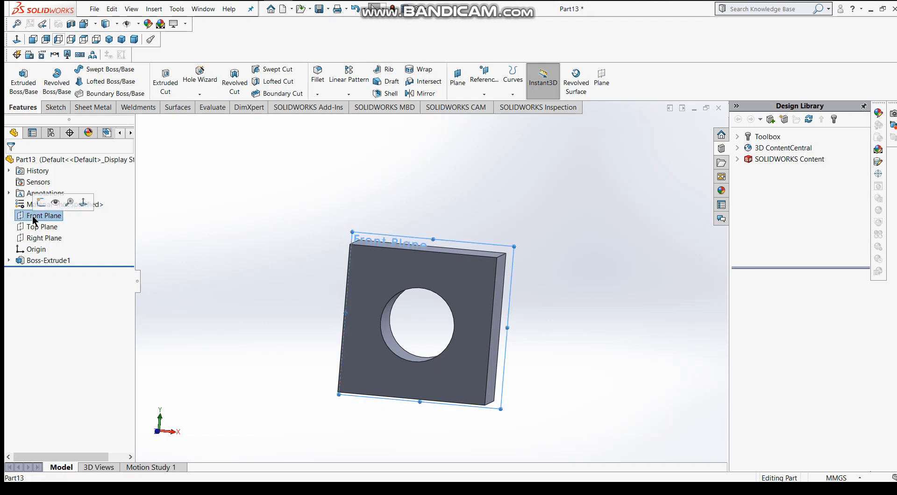
click(41, 203)
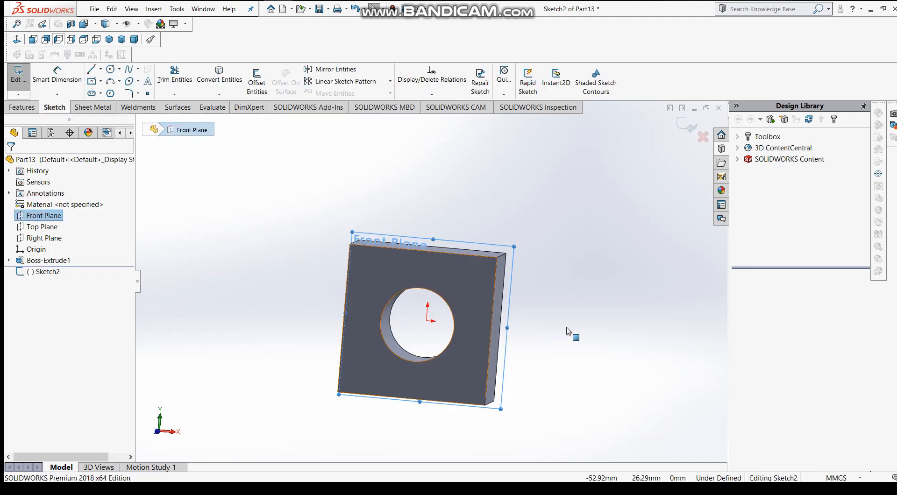
middle_drag(568, 331, 382, 317)
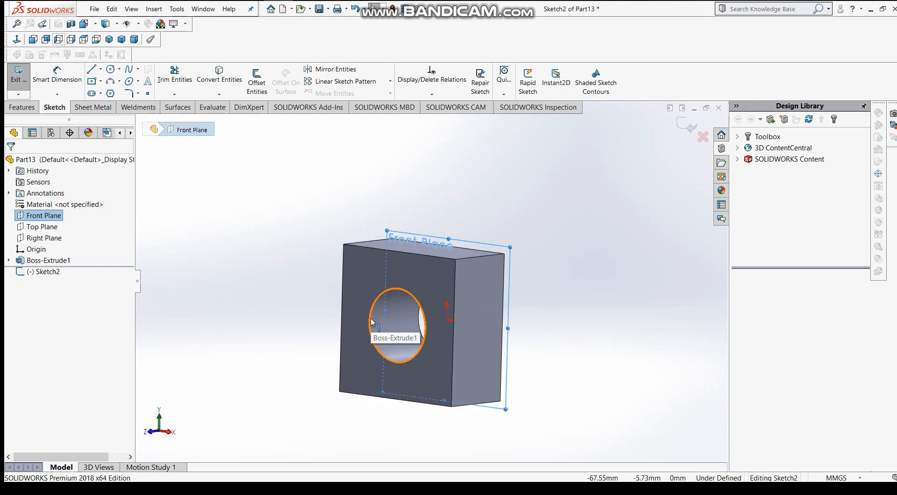
click(371, 319)
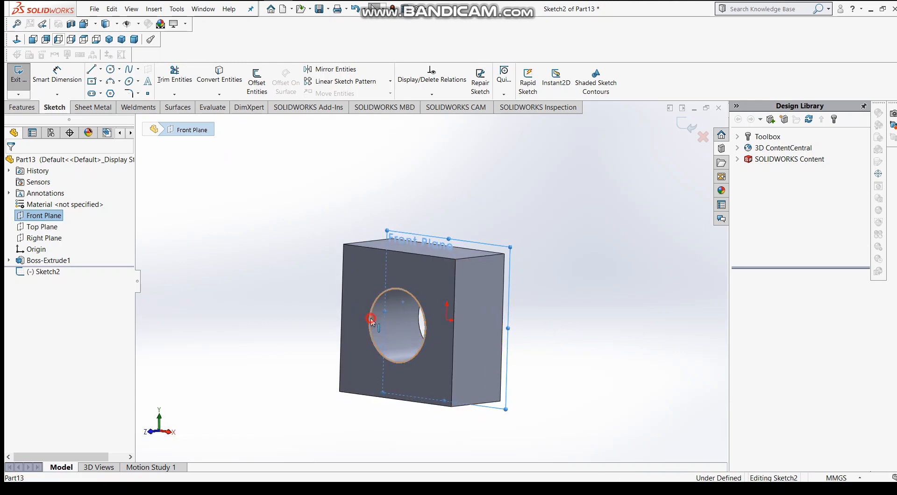
click(218, 74)
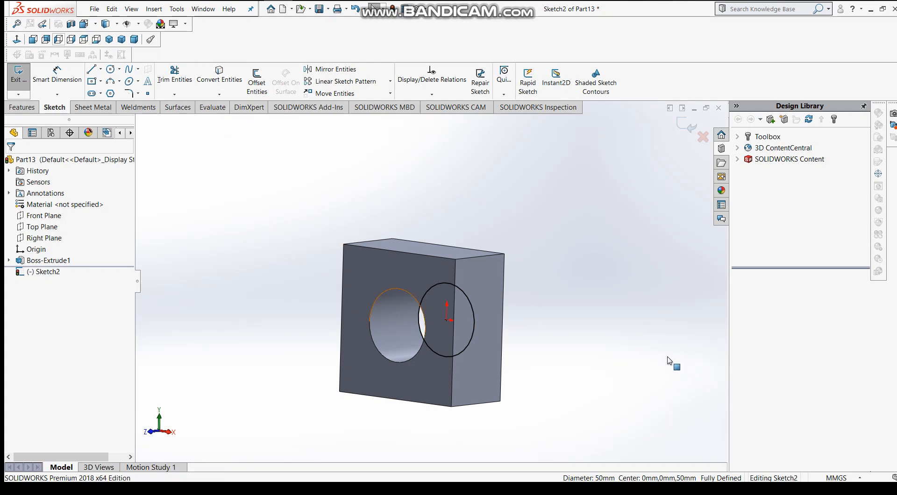
middle_drag(635, 335, 421, 327)
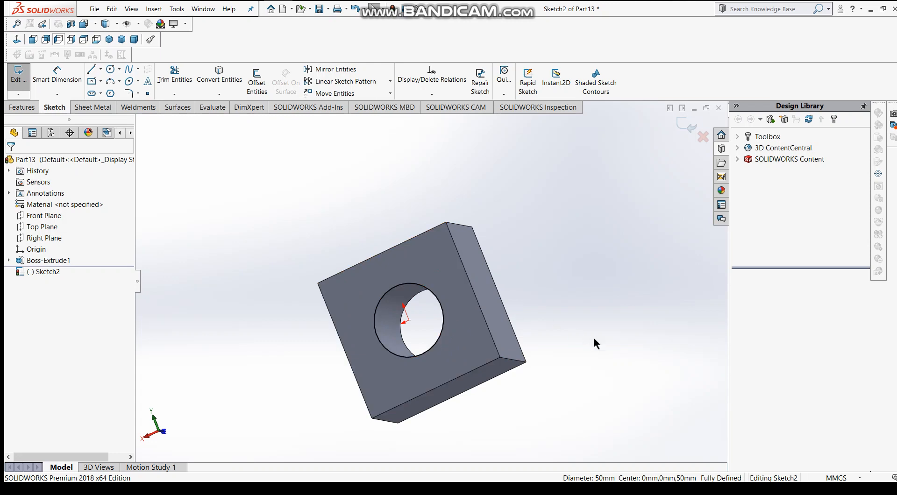
- Extrude the converted circle as a 50 mm blind boss in the reversed direction, away from the block
click(22, 107)
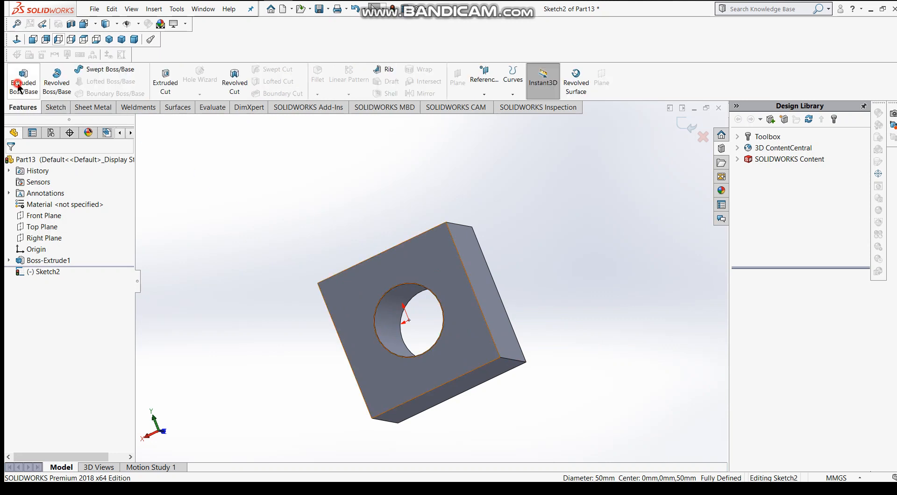
click(18, 87)
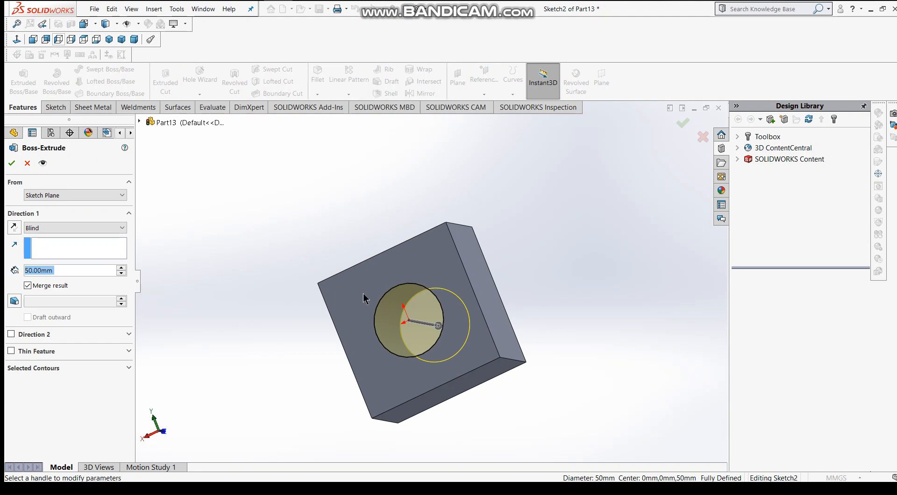
click(13, 228)
middle_drag(259, 238, 143, 205)
click(12, 163)
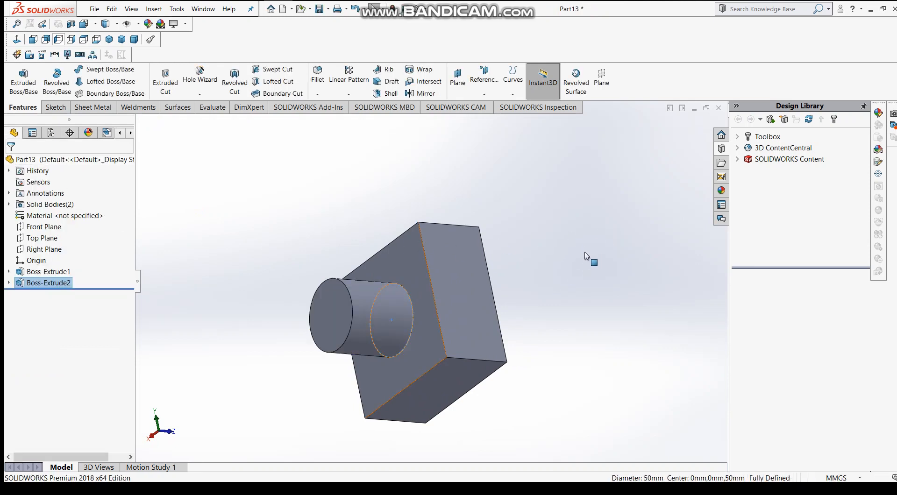
- Examine the block from all sides, checking the cylindrical boss on the back and the hole in the front
middle_drag(374, 270, 312, 288)
middle_drag(681, 299, 626, 351)
middle_drag(631, 277, 520, 230)
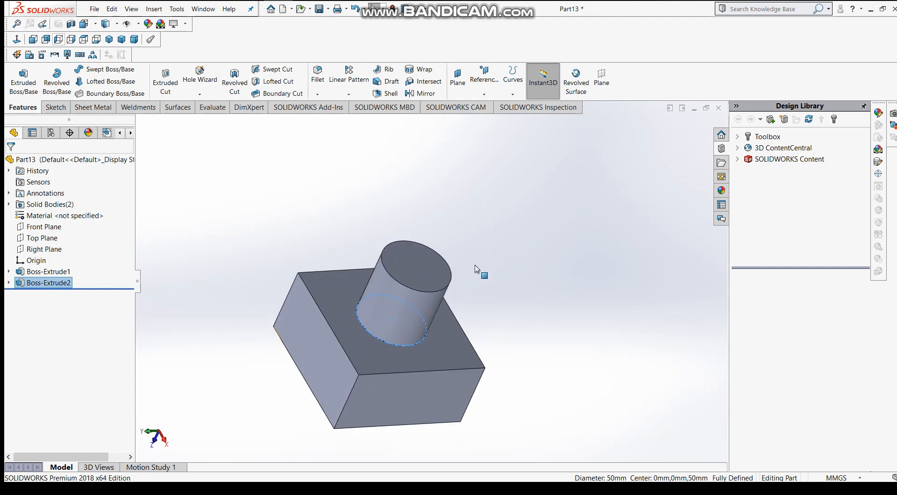
middle_drag(567, 337, 575, 286)
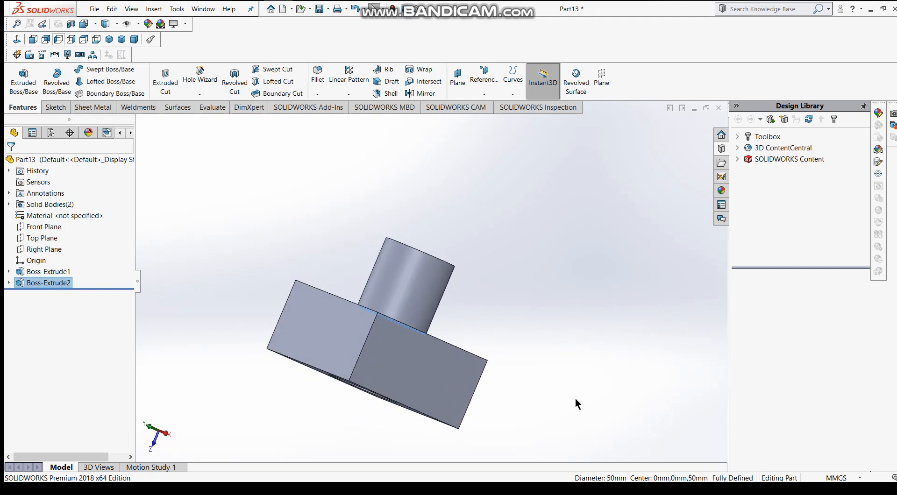
middle_drag(576, 398, 529, 386)
middle_drag(541, 318, 520, 409)
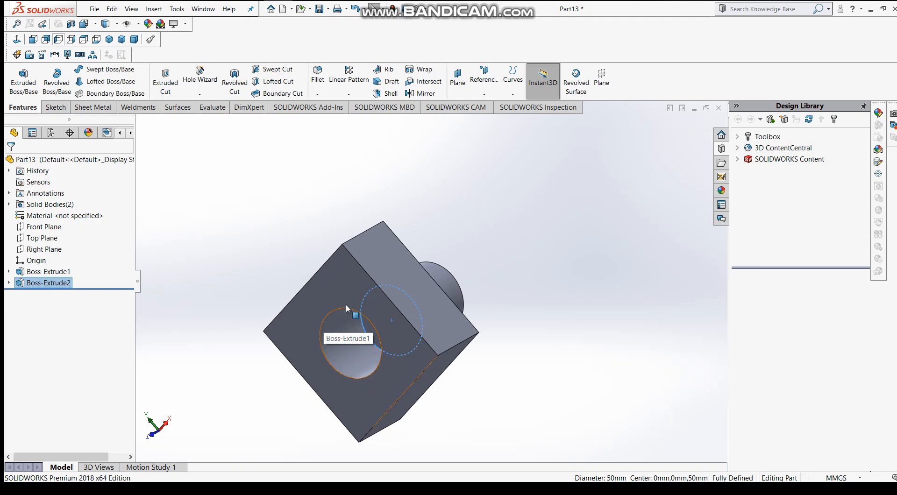
middle_drag(568, 304, 584, 248)
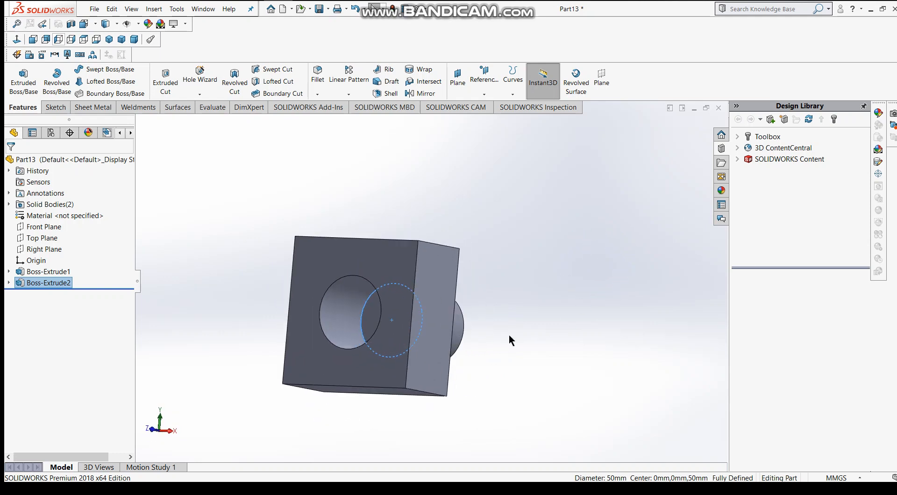
middle_drag(542, 310, 612, 333)
middle_drag(602, 262, 542, 296)
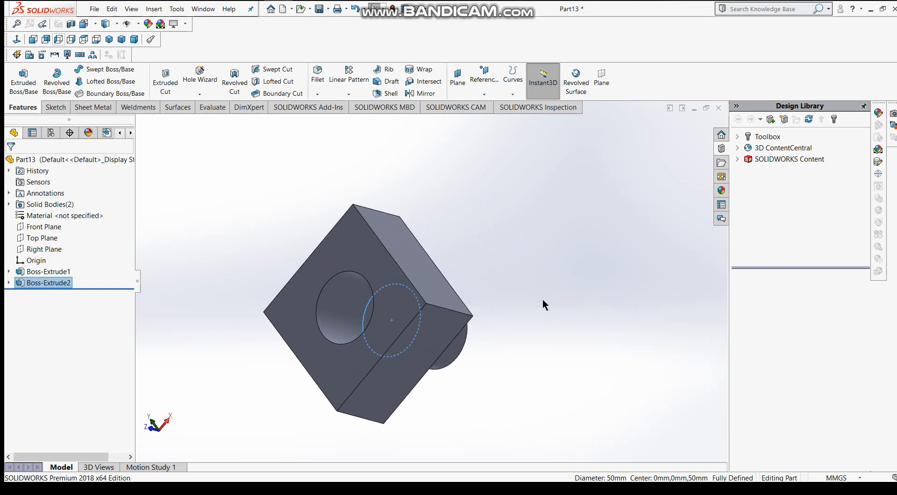